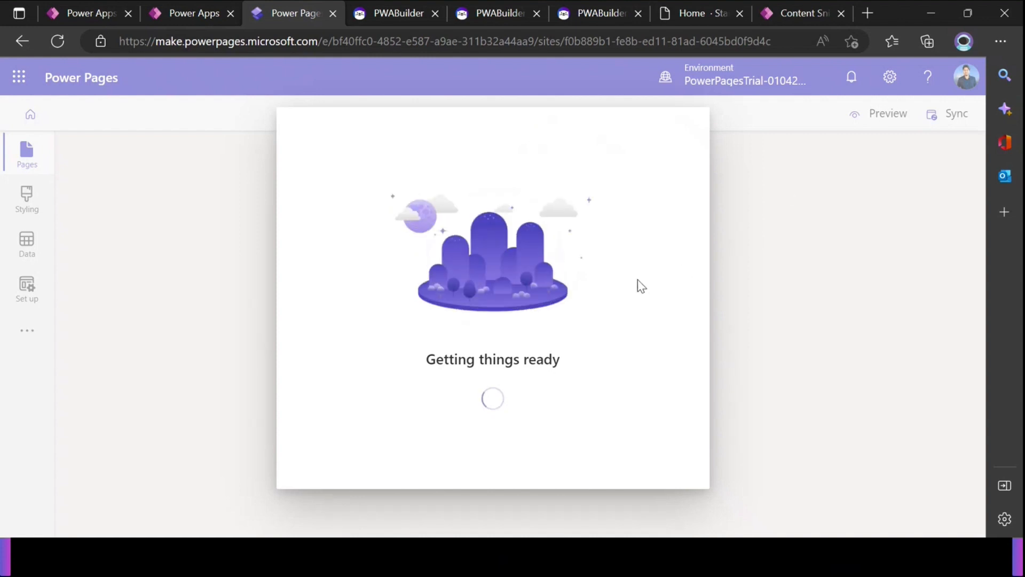
Open the Progressive web application settings in the powerpagetraining site's setup area
left_click(640, 452)
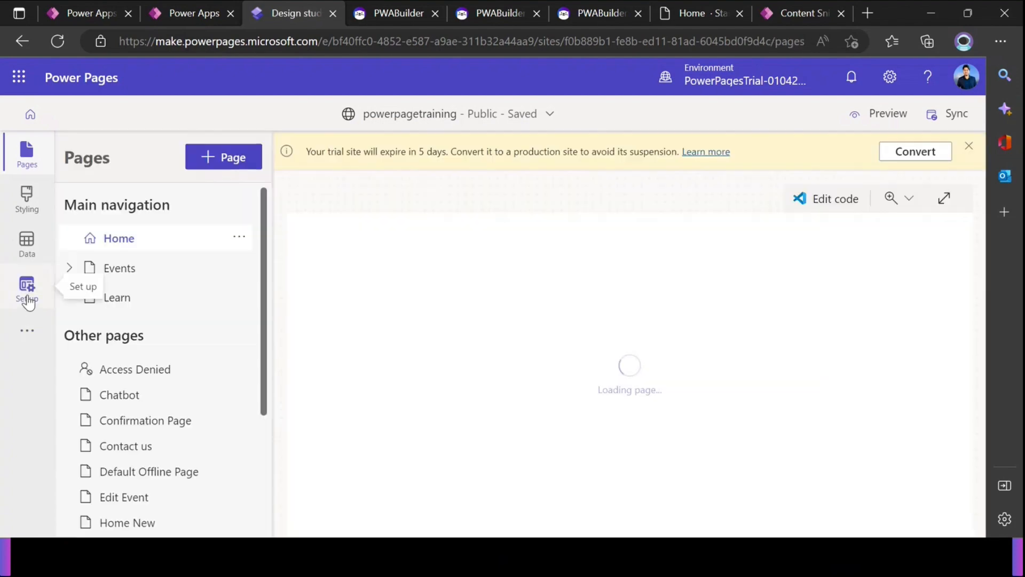
left_click(29, 302)
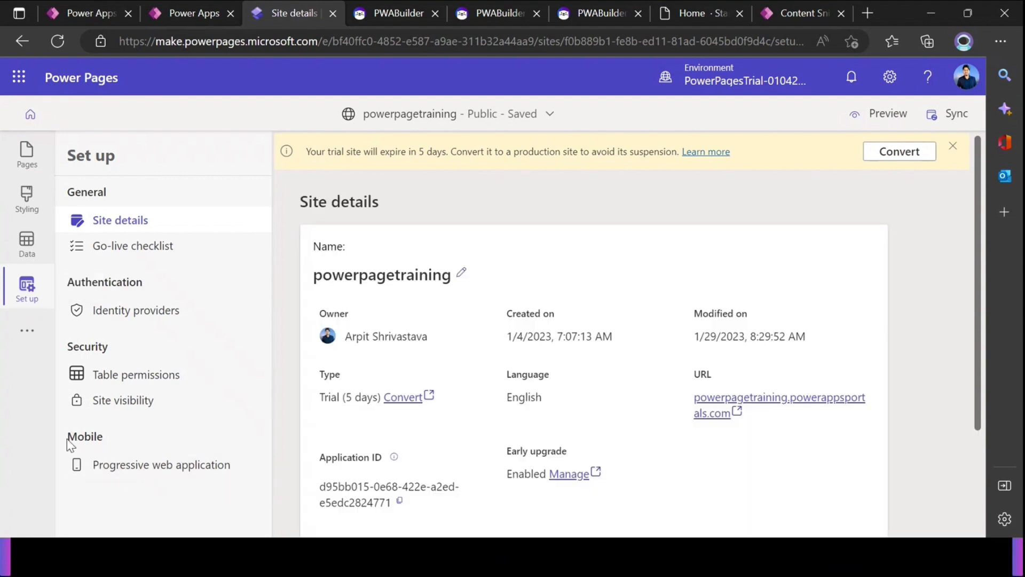
left_click_drag(66, 436, 102, 438)
left_click(51, 481)
left_click(157, 472)
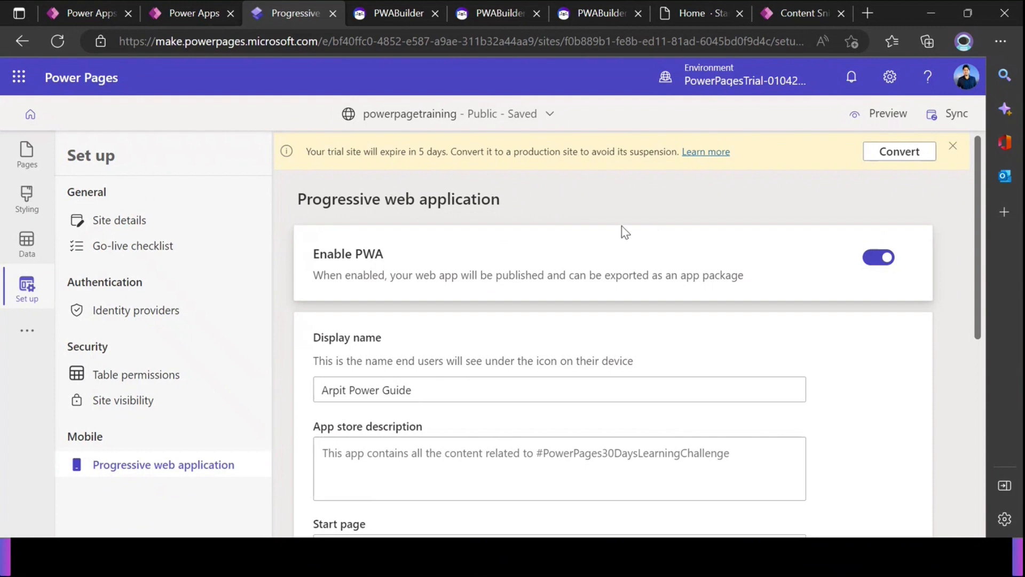
Examine the progressive web app's display name and app store description
scroll(622, 231, "down", 3)
left_click_drag(433, 207, 284, 209)
left_click(384, 206)
left_click_drag(453, 209, 326, 212)
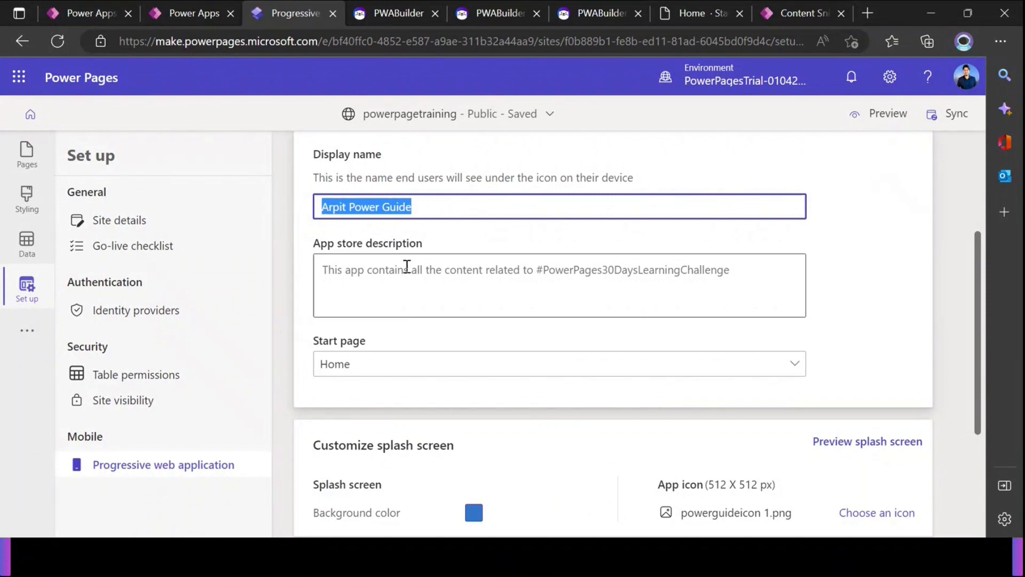
left_click(442, 301)
left_click_drag(322, 269, 744, 270)
left_click(568, 291)
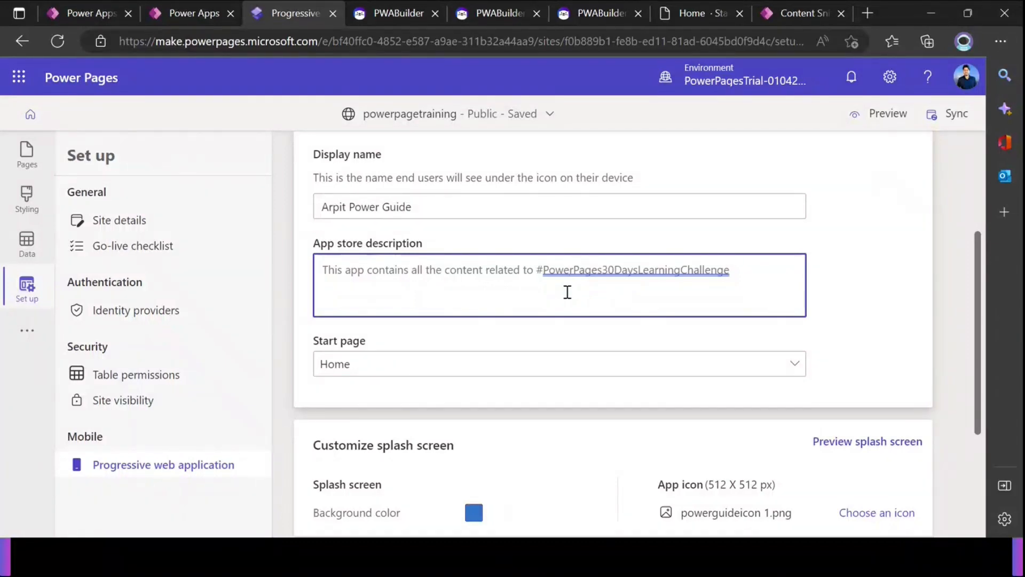
left_click_drag(411, 207, 321, 208)
left_click(455, 294)
left_click_drag(322, 209, 419, 208)
left_click(435, 290)
key("Home")
left_click_drag(328, 271, 761, 277)
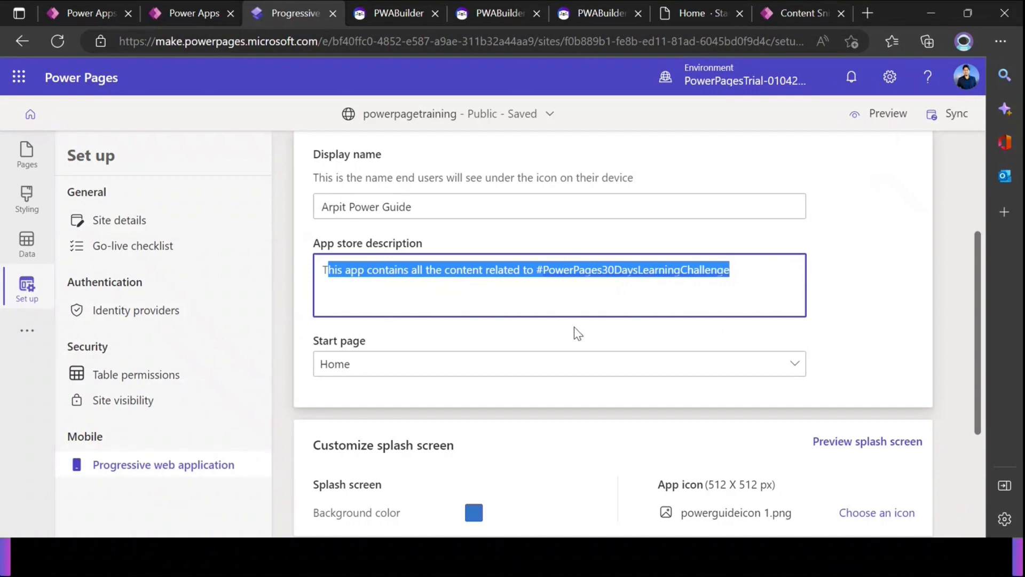
Choose Home as the start page of the progressive web app
scroll(481, 327, "down", 2)
left_click(373, 269)
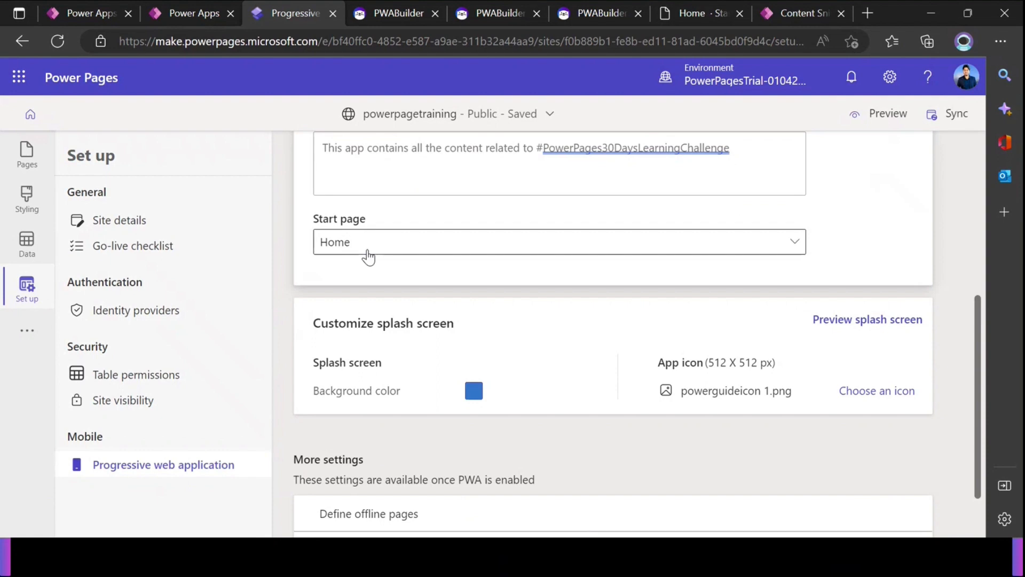
left_click(368, 256)
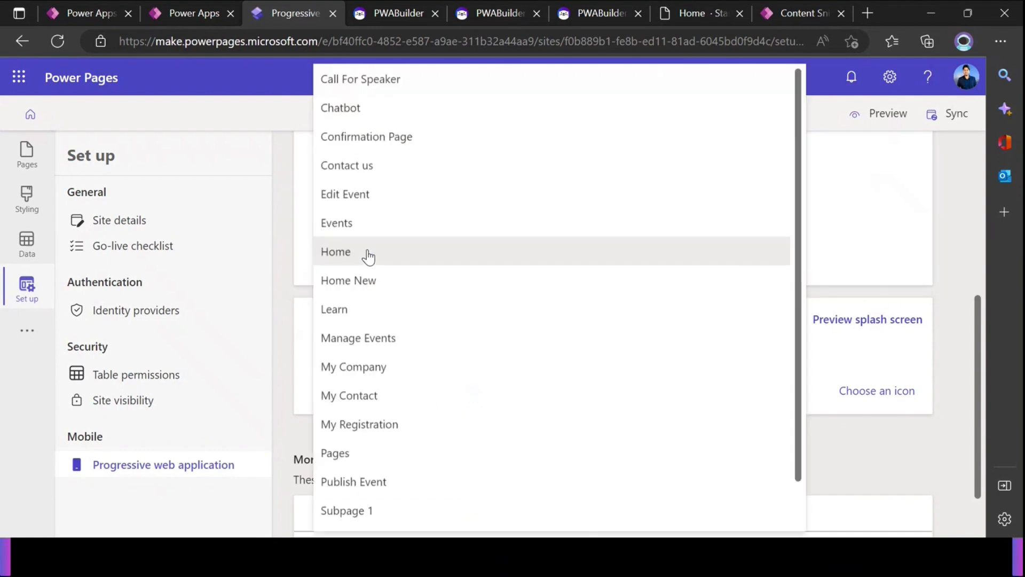
left_click(366, 257)
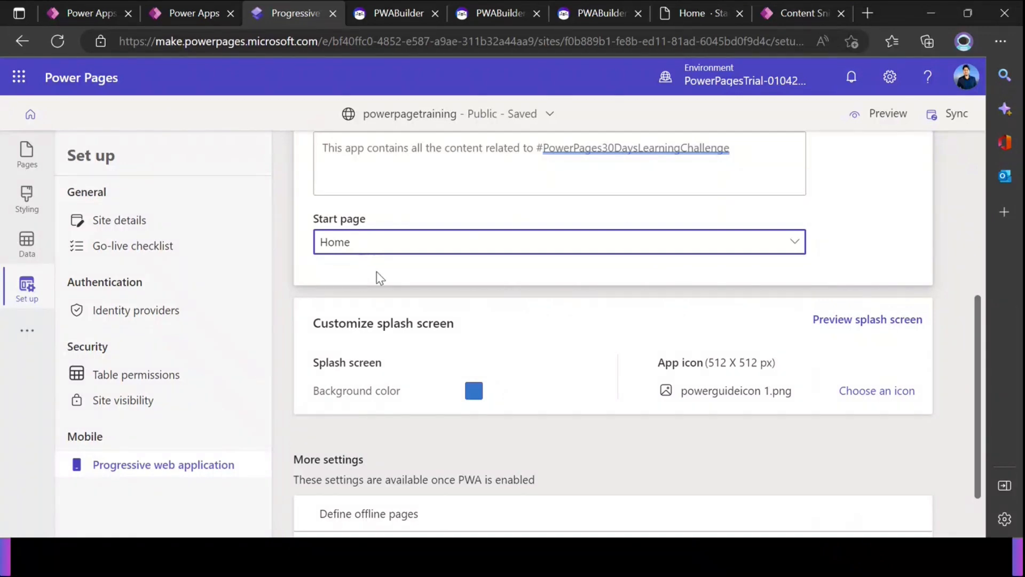
Look over the splash screen customization and browse the available 512 x 512 px app icons without choosing one
scroll(382, 280, "down", 1)
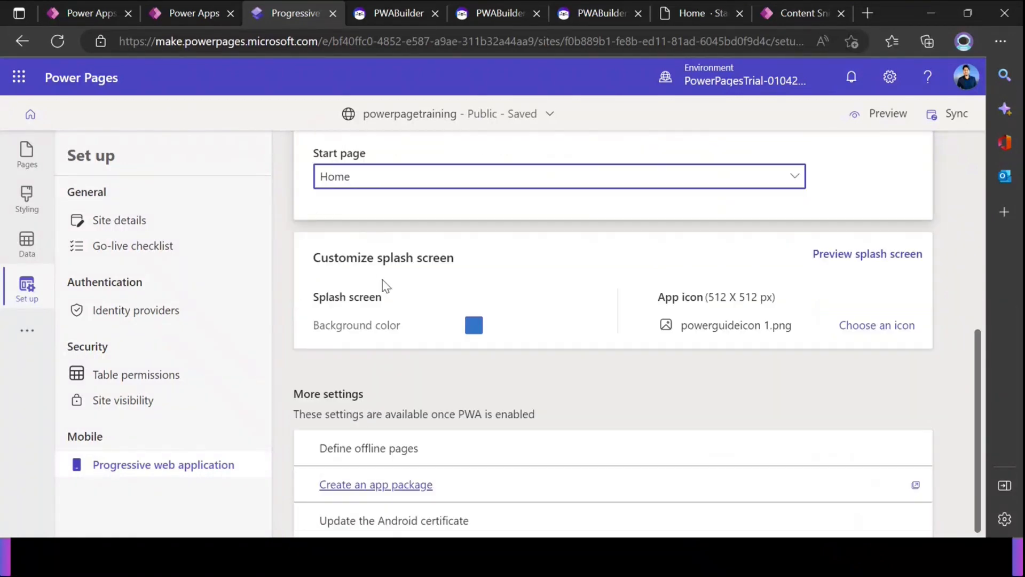
left_click(438, 263)
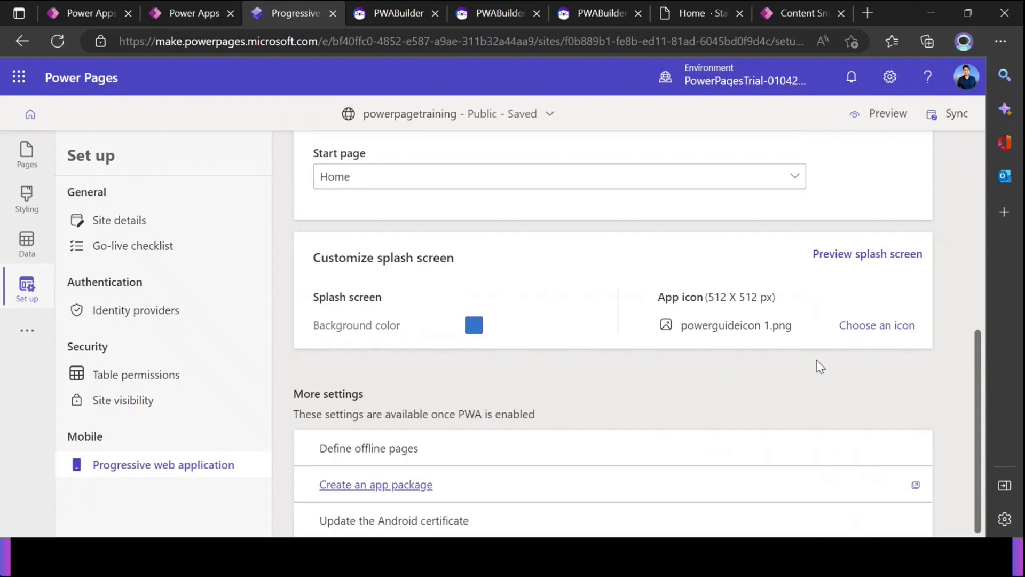
left_click(860, 327)
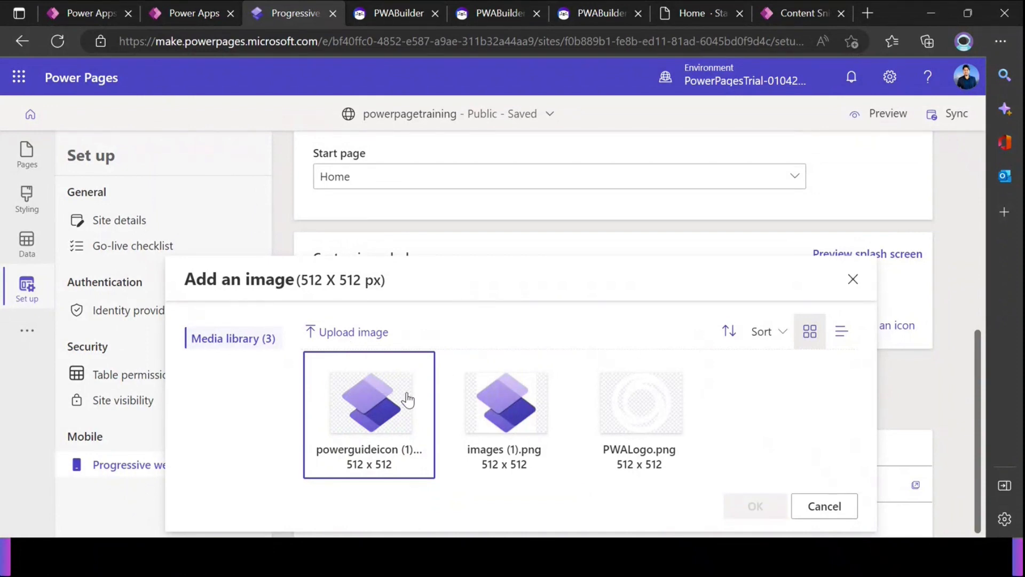
left_click(853, 279)
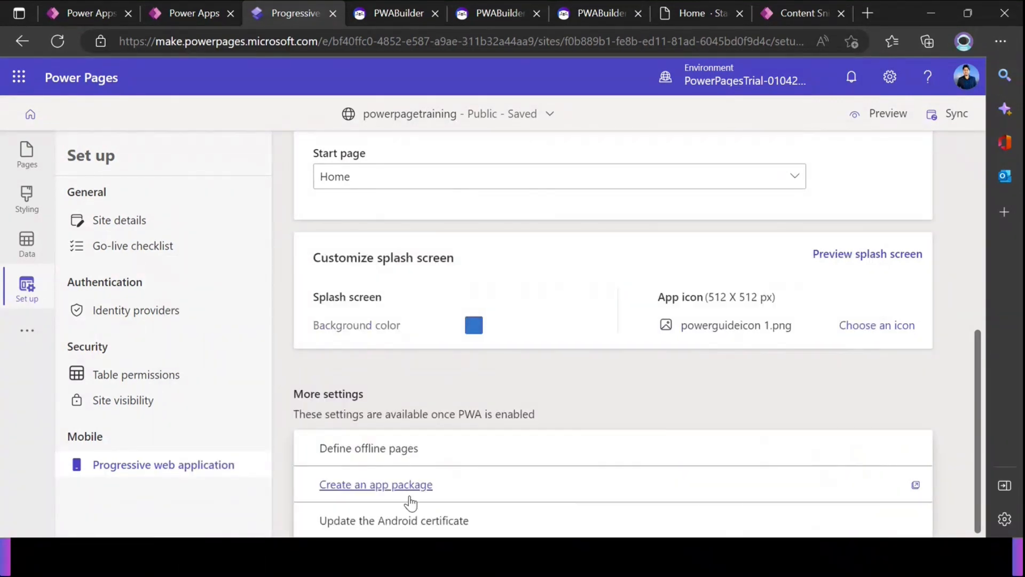
Open the offline pages selection and review which site pages can be made available in offline mode
left_click(394, 455)
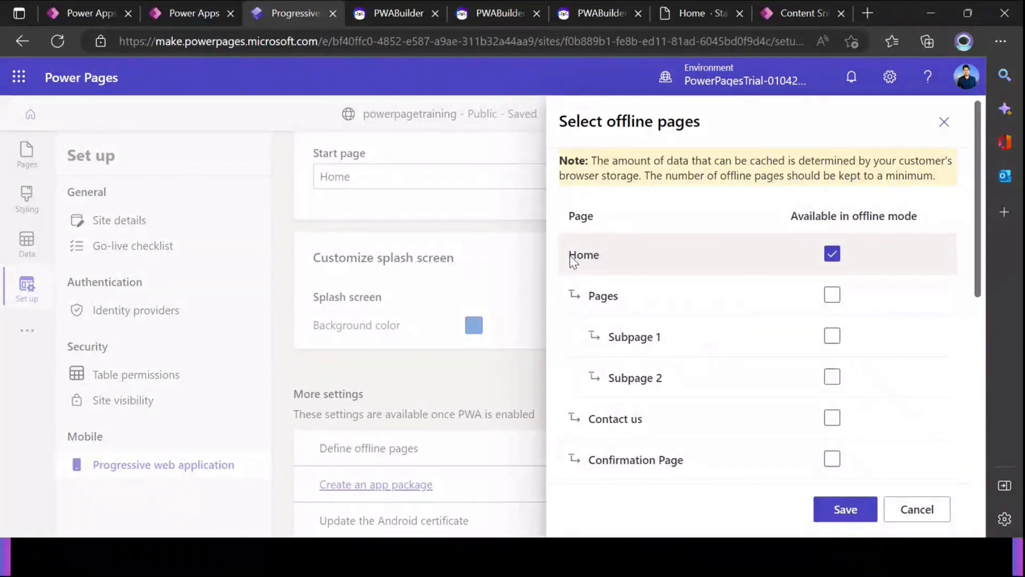
left_click_drag(569, 255, 599, 259)
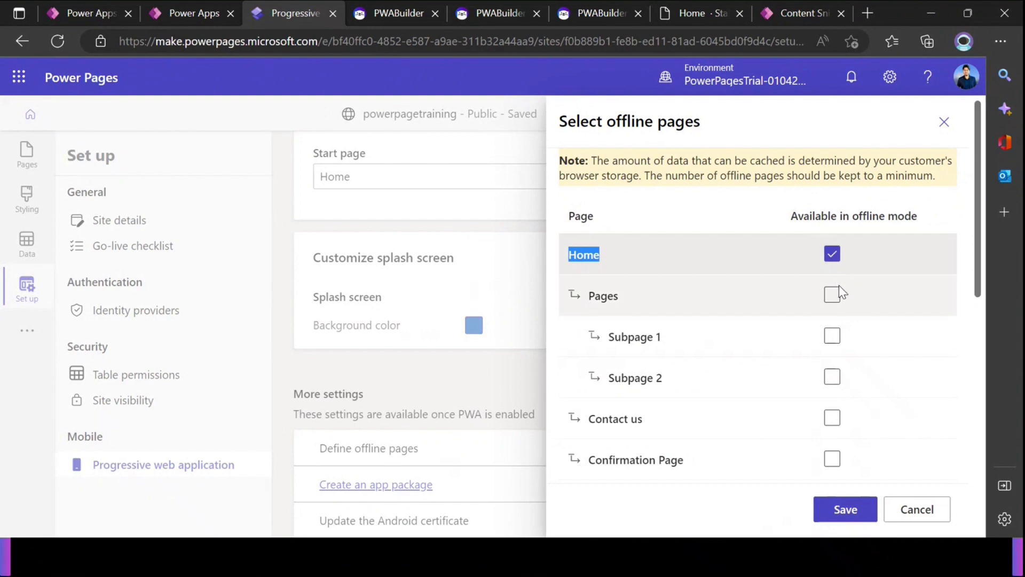
scroll(662, 315, "down", 10)
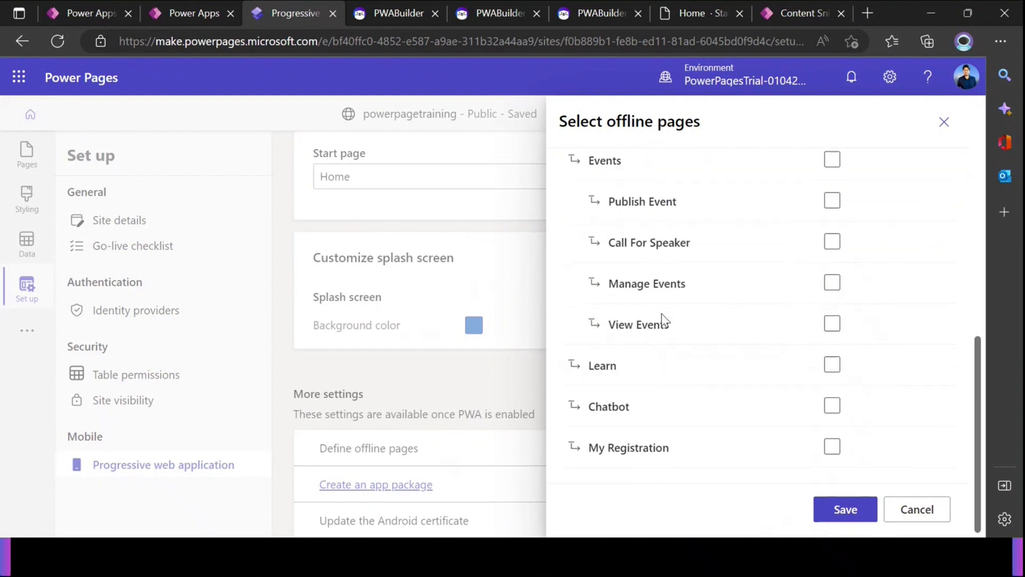
scroll(735, 401, "up", 10)
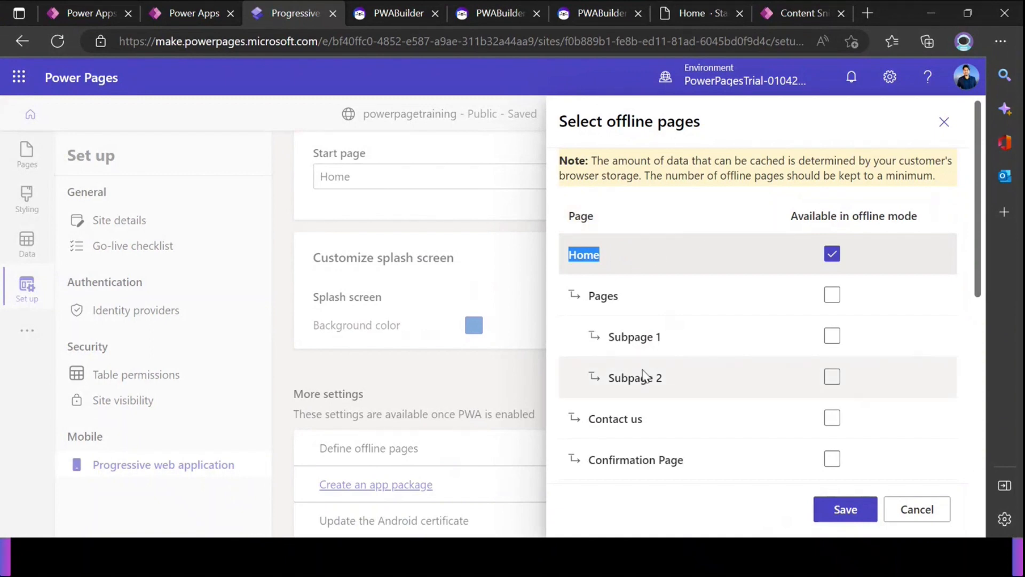
scroll(646, 372, "down", 1)
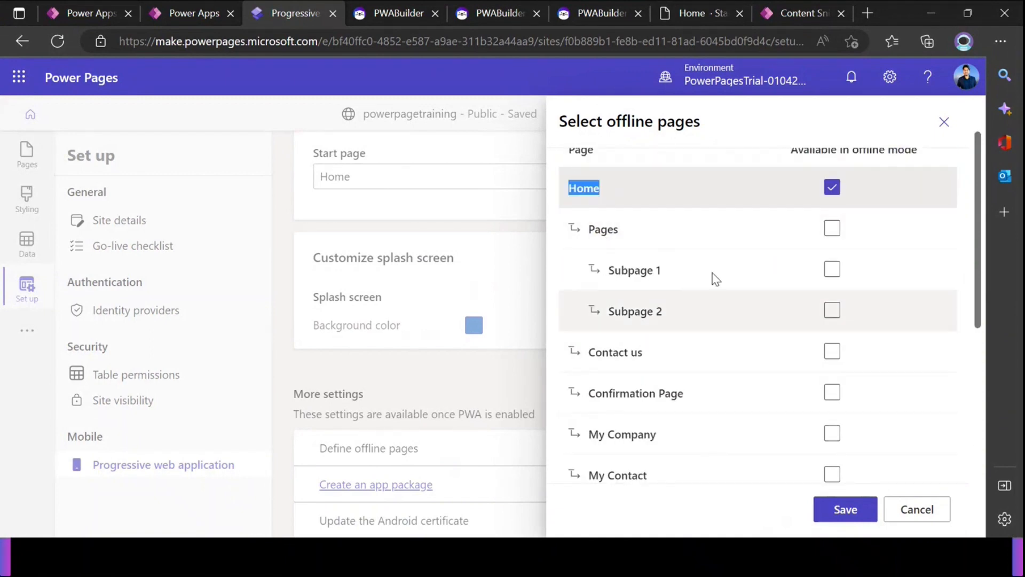
scroll(841, 157, "up", 1)
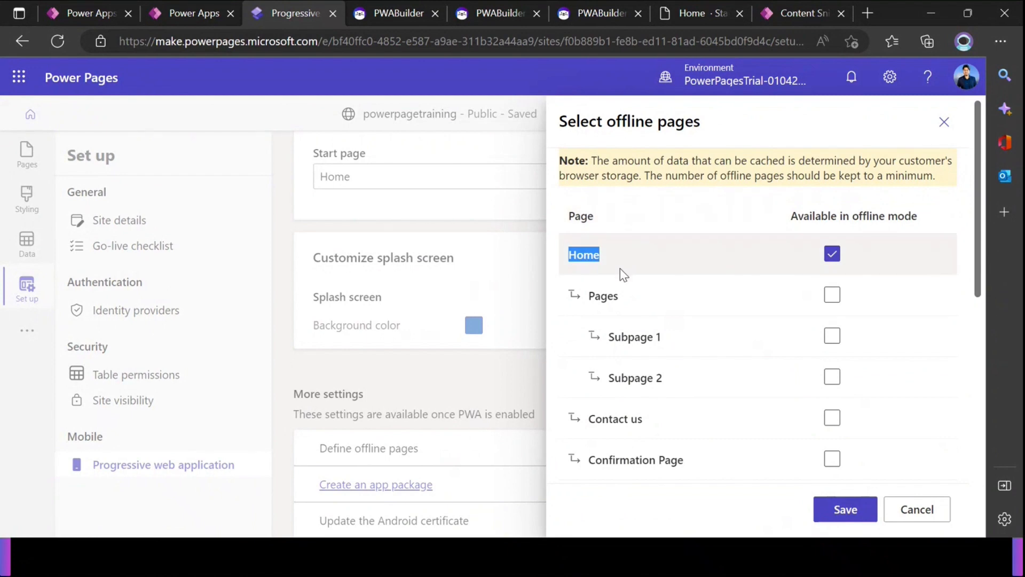
scroll(657, 384, "down", 8)
scroll(664, 418, "down", 1)
scroll(663, 419, "up", 10)
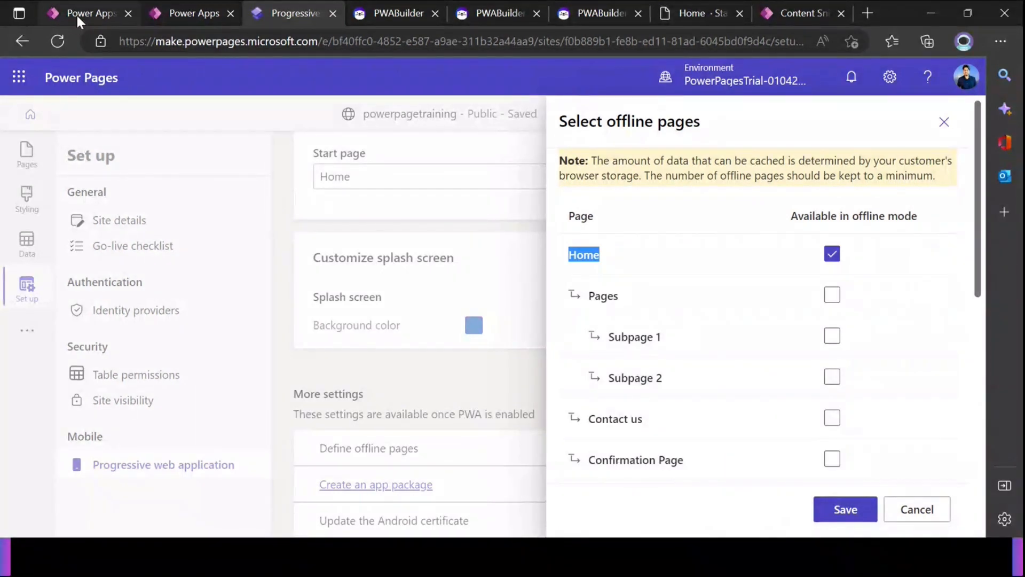
Switch to the Power Apps apps list and open the powerpagetraining site for editing in the Power Apps studio
mouse_move(77, 16)
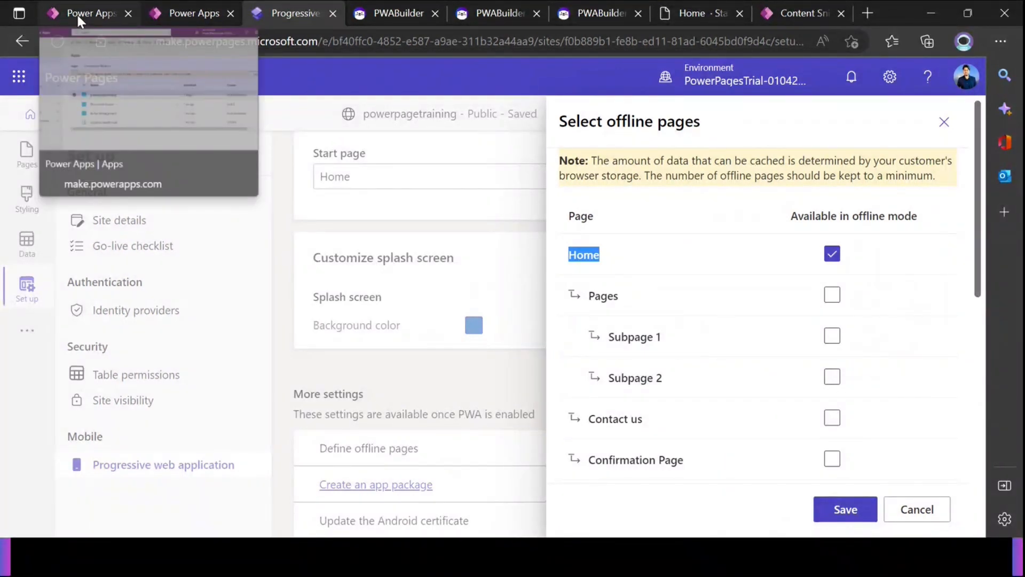
left_click(76, 13)
left_click(213, 115)
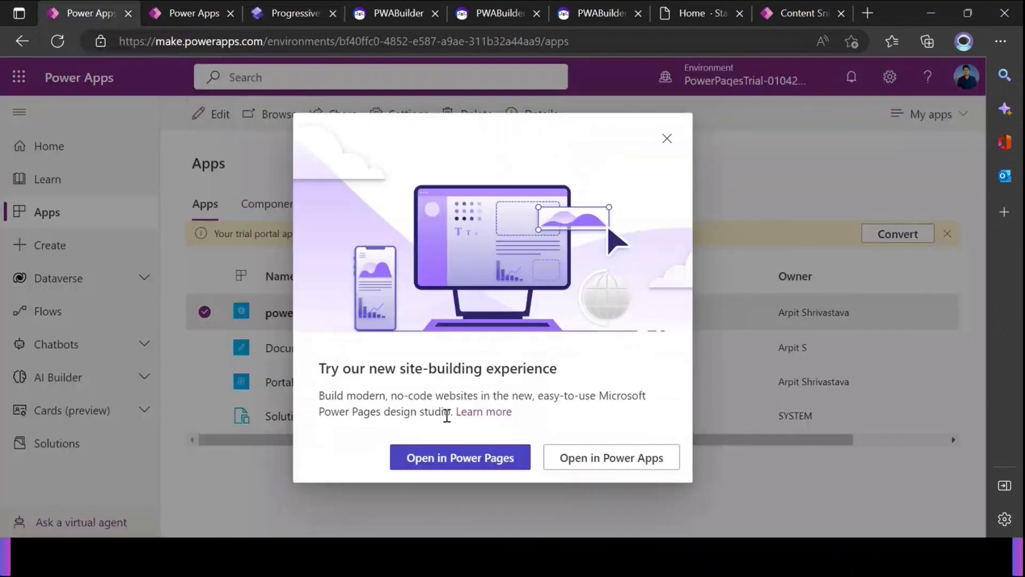
left_click(590, 465)
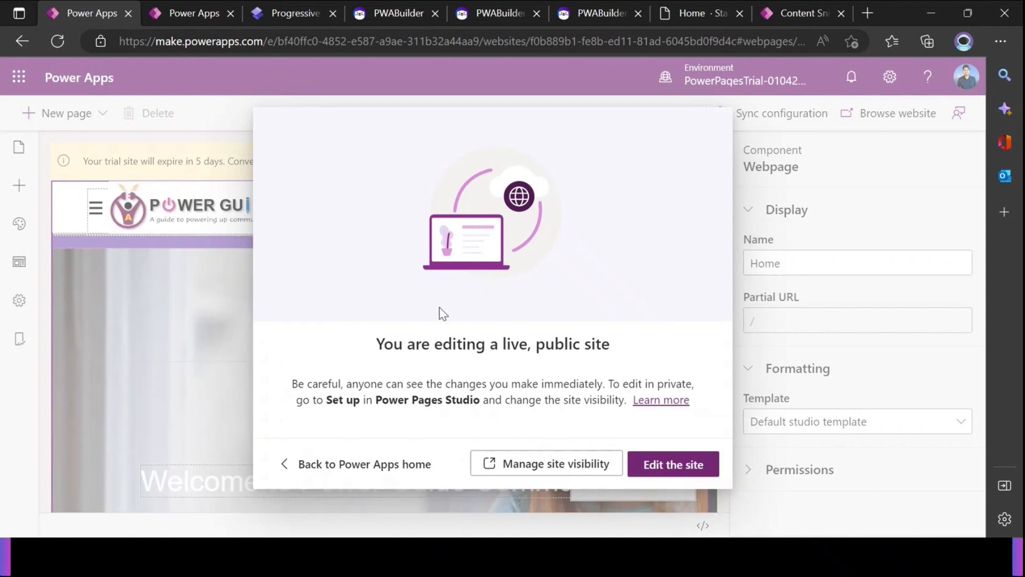
left_click(667, 470)
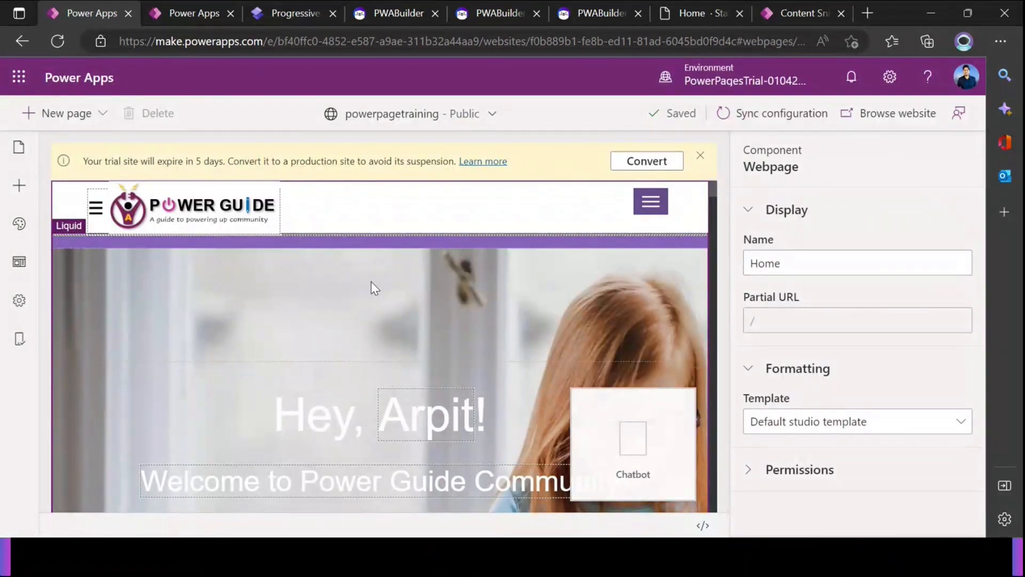
Open the progressive web app's offline message page and check its name and partial URL
left_click(18, 349)
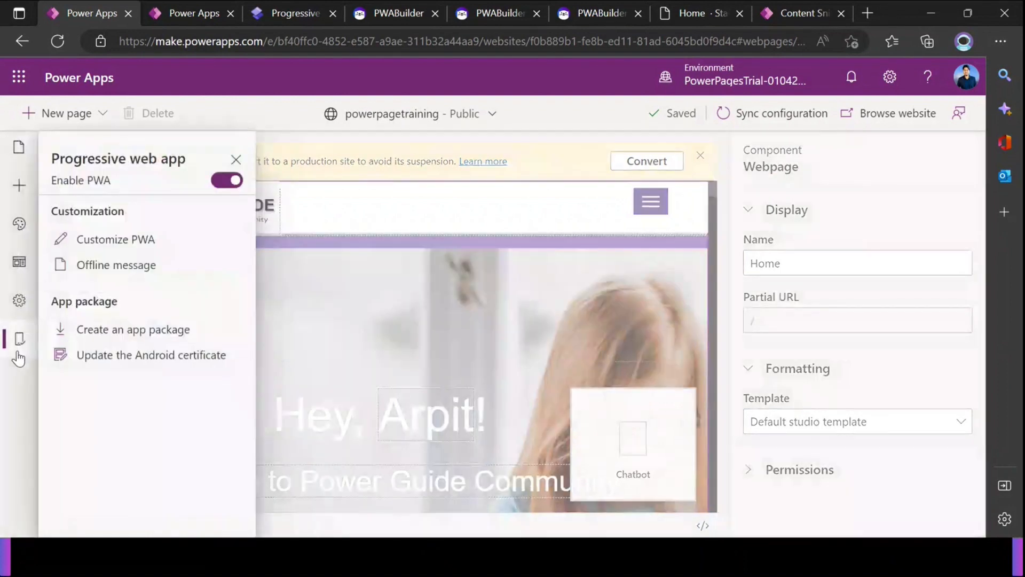
left_click(112, 265)
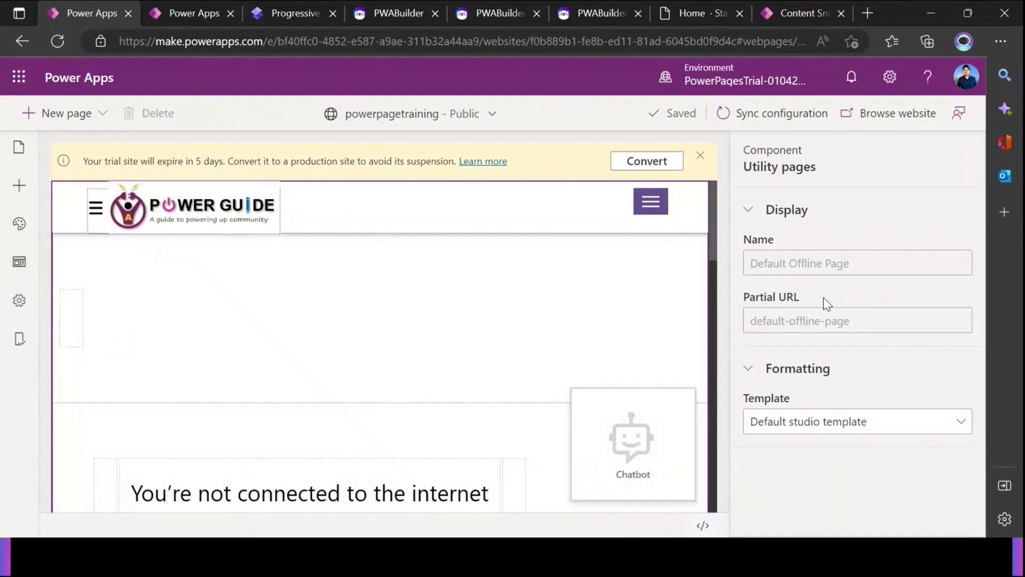
left_click_drag(755, 265, 852, 274)
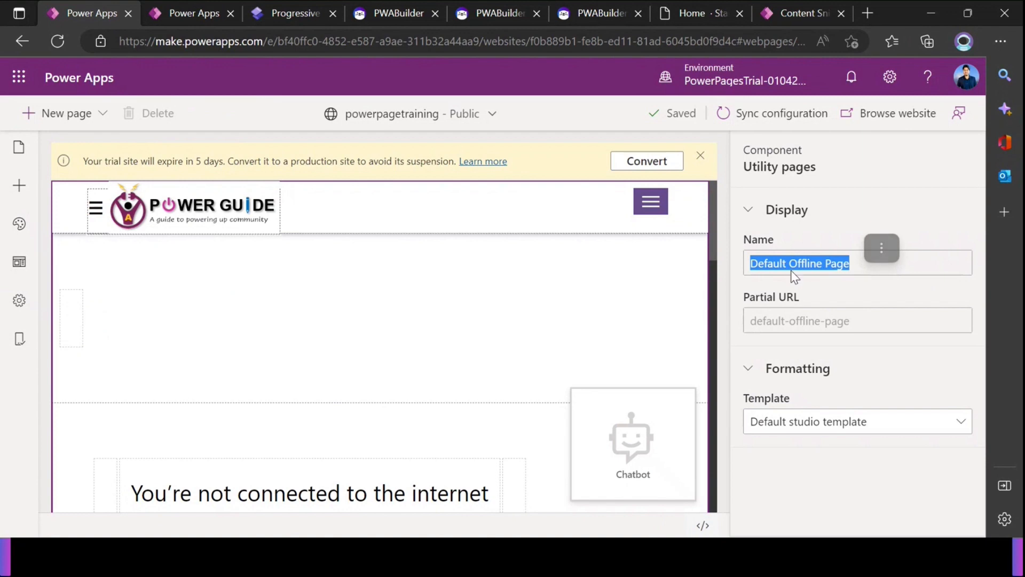
left_click_drag(858, 326, 747, 331)
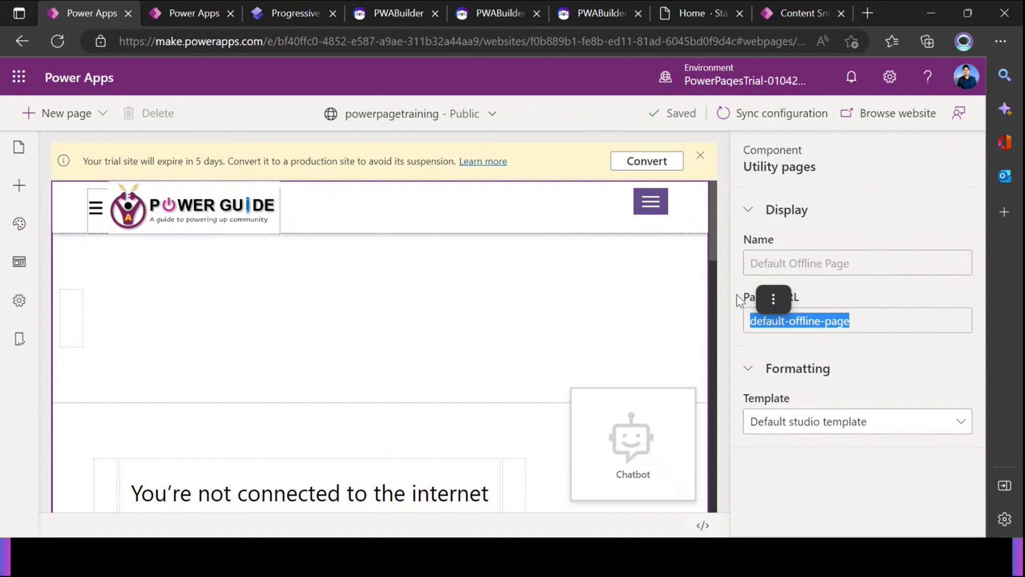
Examine the offline page's message text and select its image to view the image source options
scroll(380, 373, "down", 3)
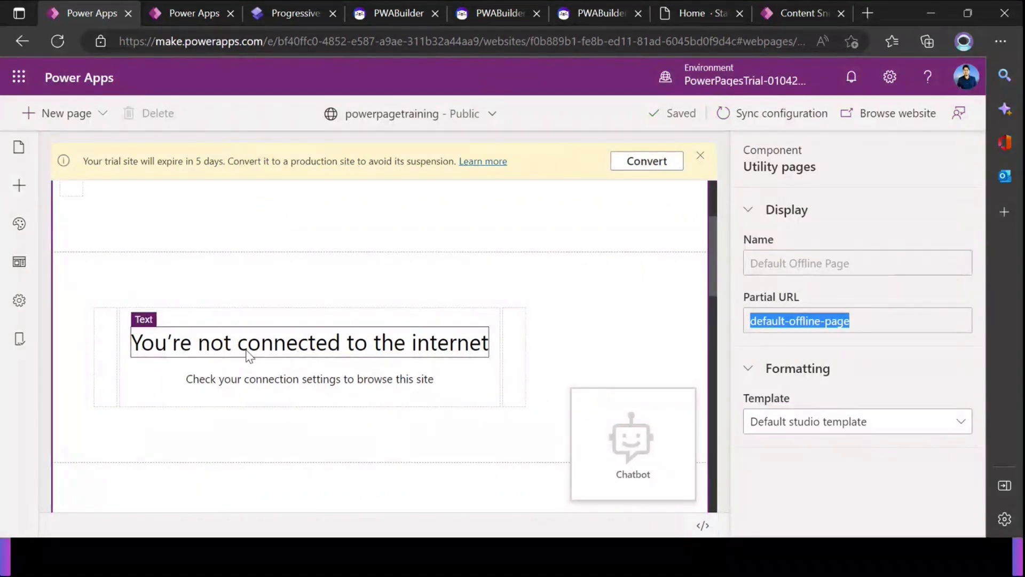
scroll(389, 349, "down", 1)
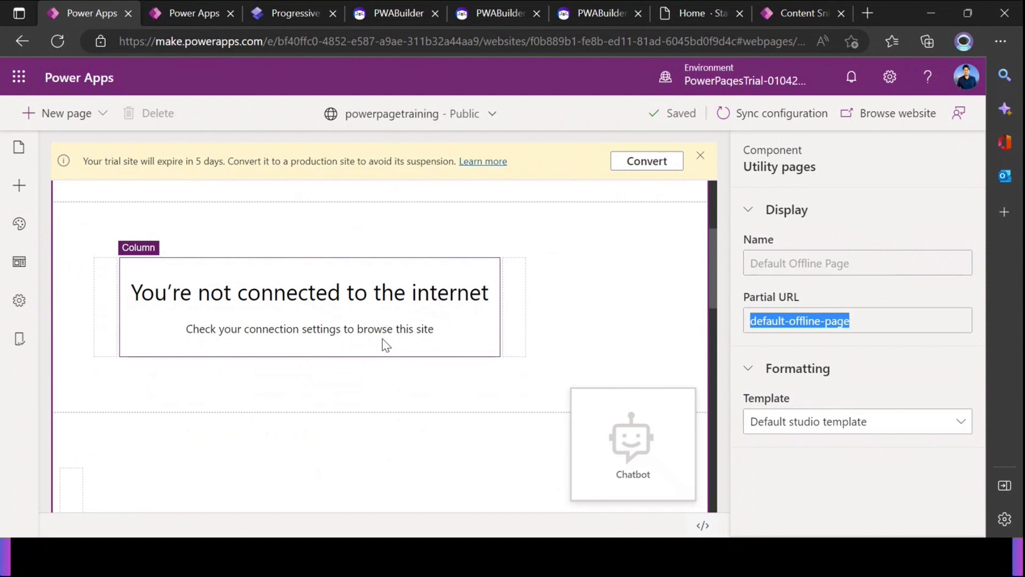
scroll(383, 345, "down", 5)
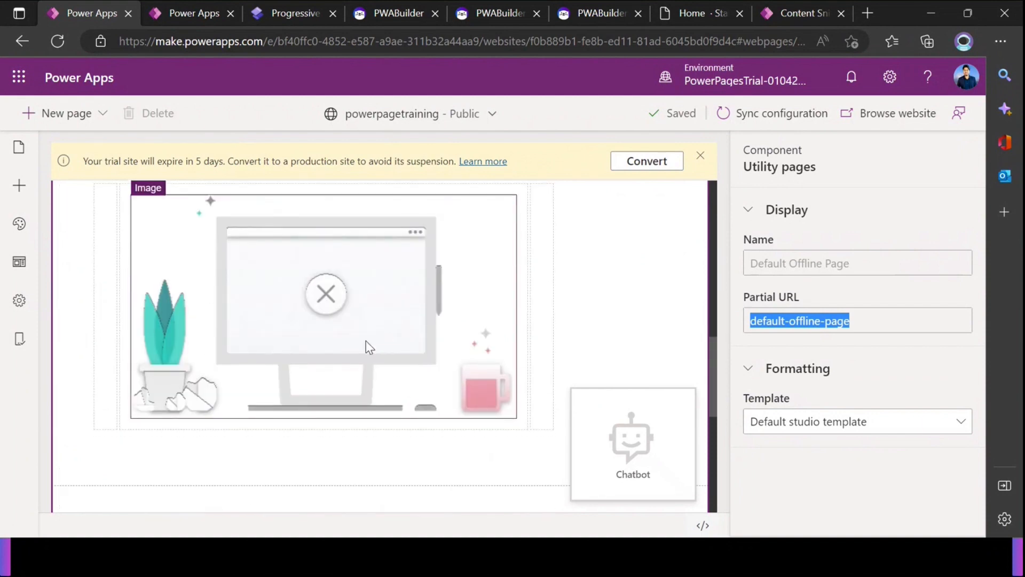
left_click(305, 350)
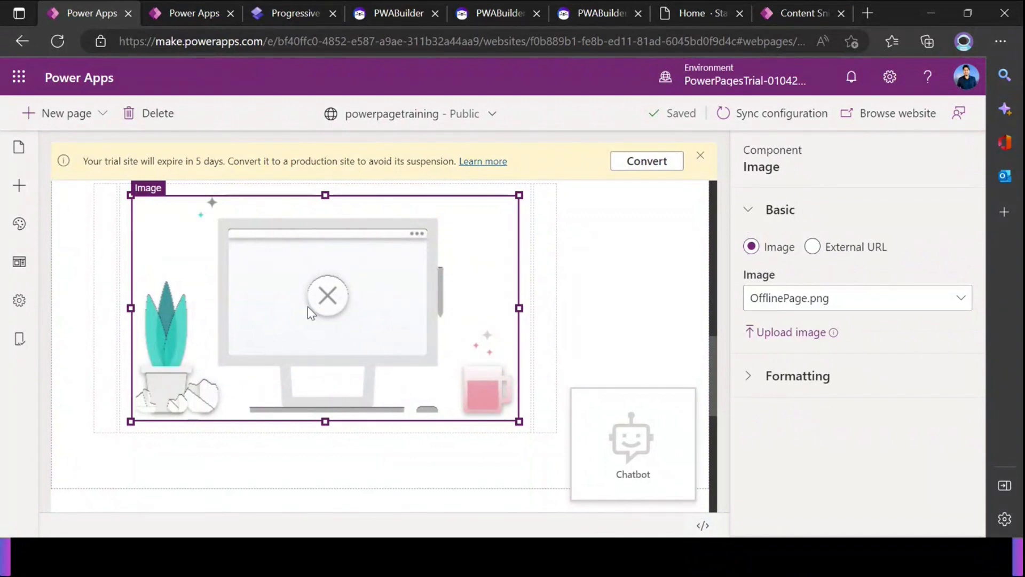
scroll(469, 383, "up", 10)
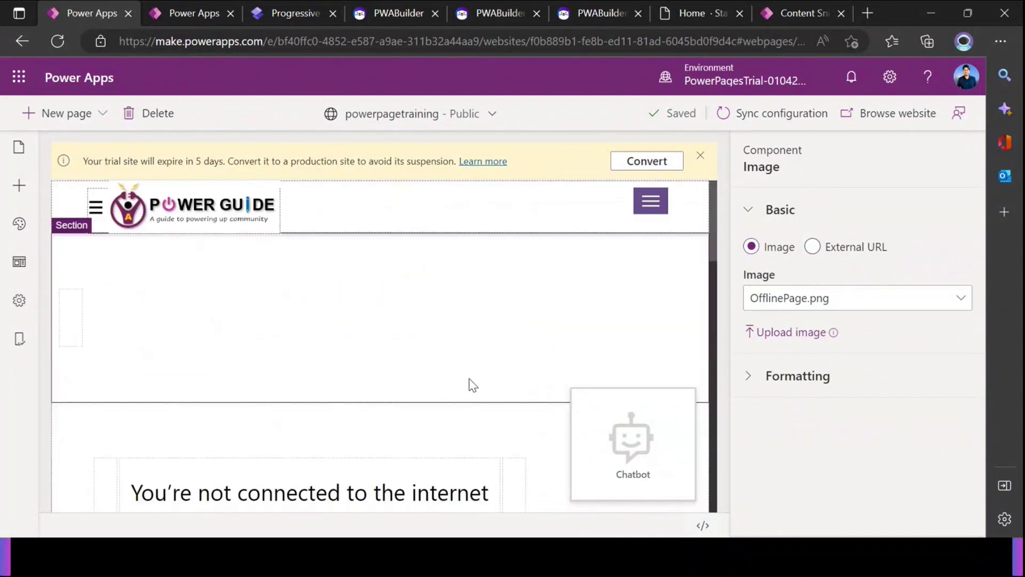
scroll(513, 368, "down", 5)
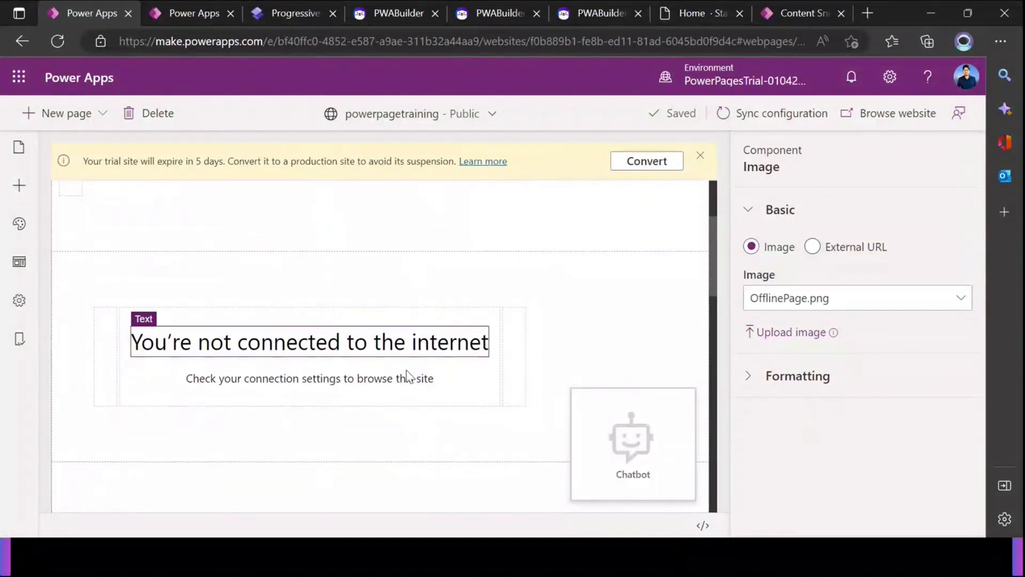
scroll(423, 377, "down", 3)
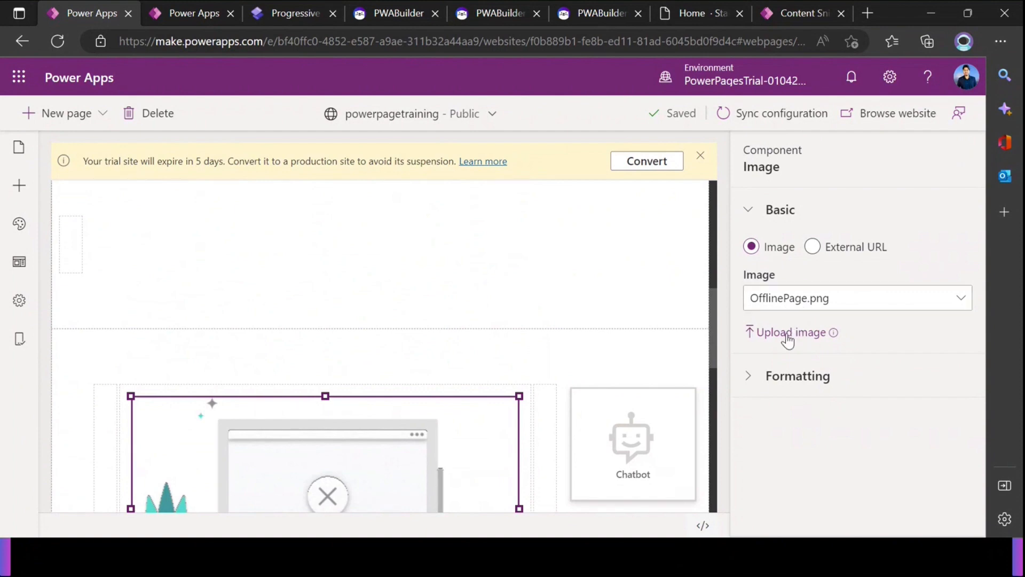
Examine the offline page's heading and connection-settings text by selecting each, and briefly check the site's pages and navigation list
scroll(520, 370, "down", 2)
scroll(450, 402, "up", 3)
scroll(502, 400, "down", 3)
left_click(387, 310)
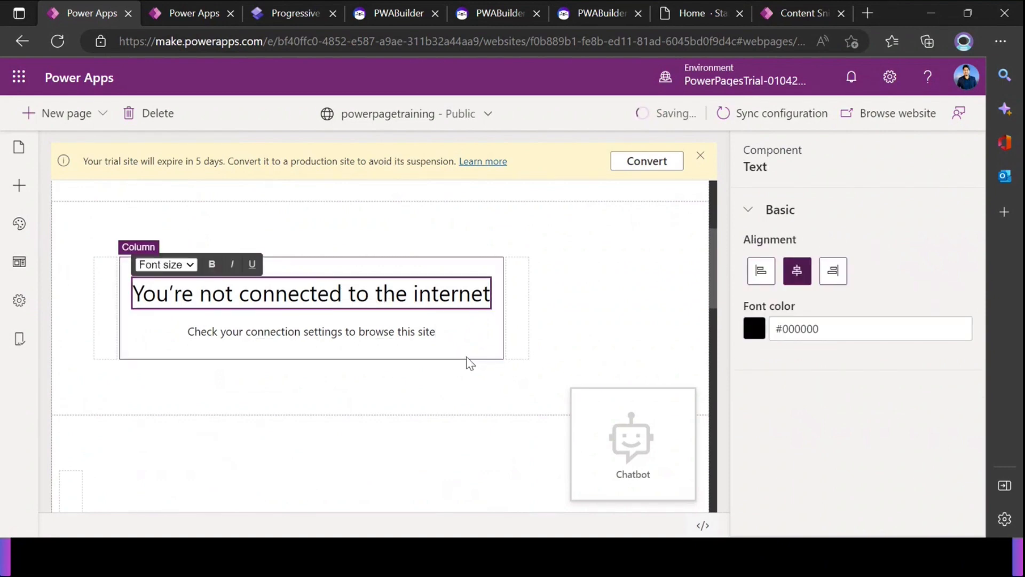
double_click(443, 293)
left_click_drag(351, 295, 134, 296)
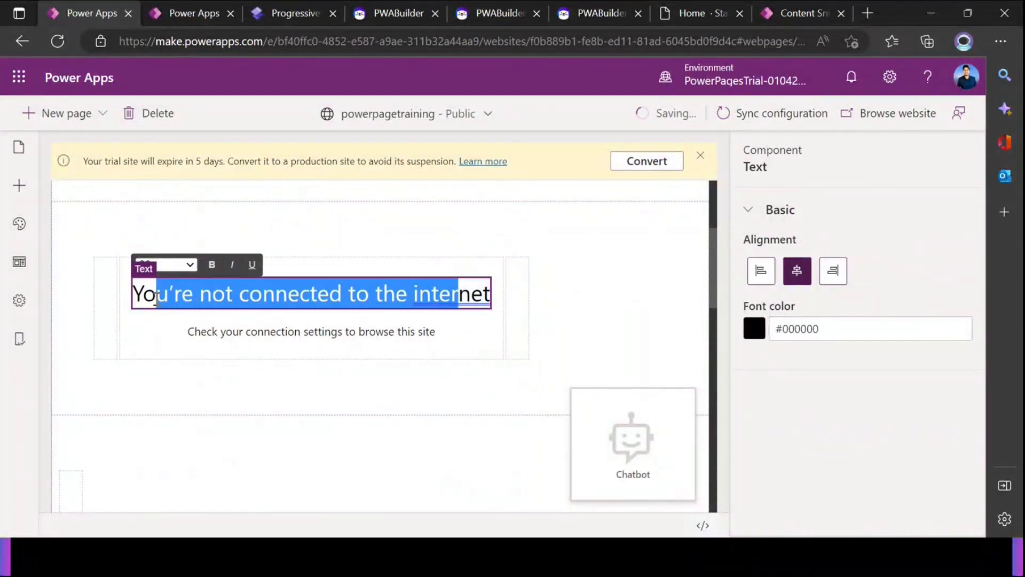
left_click(335, 330)
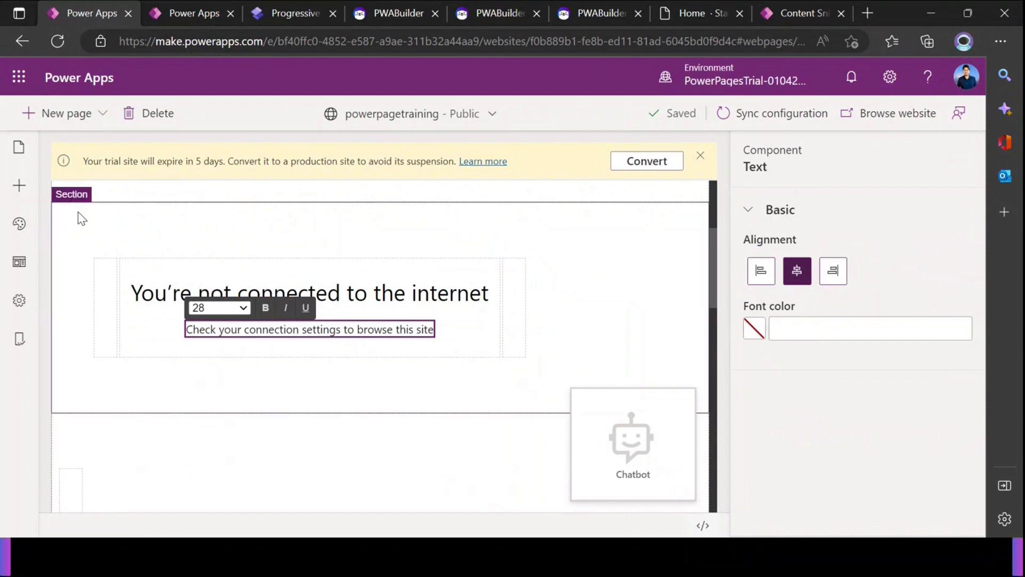
left_click(18, 147)
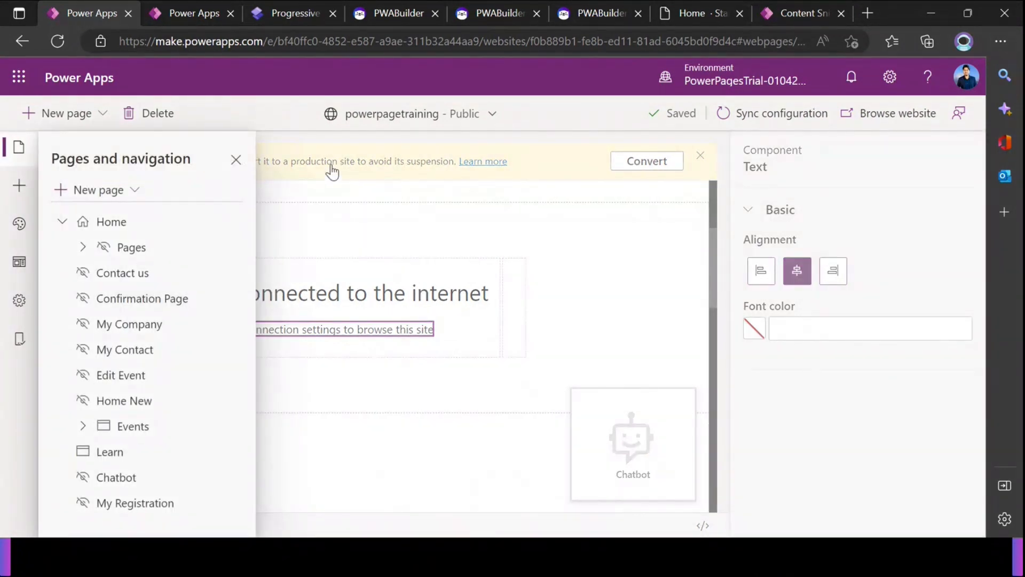
key("Escape")
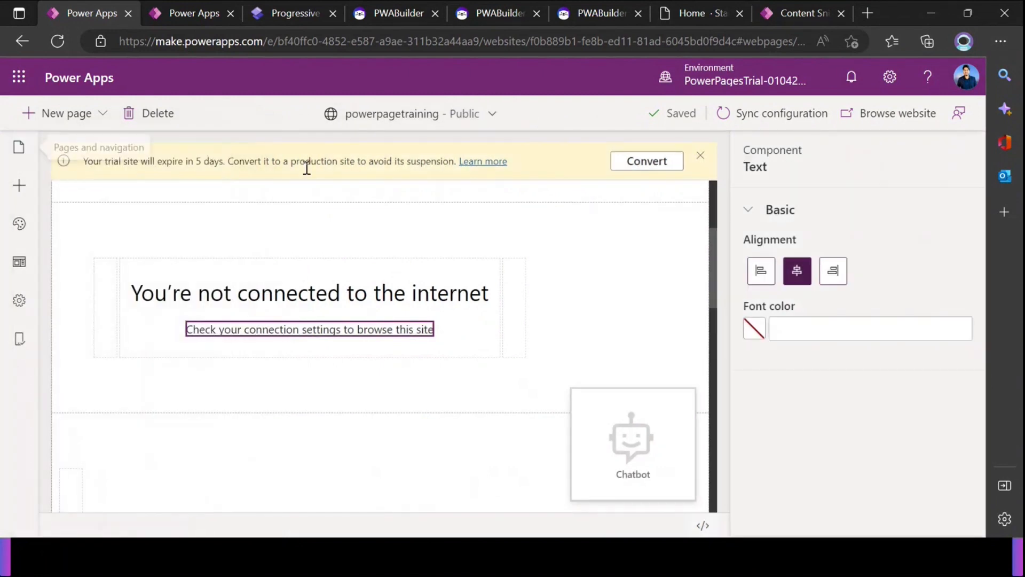
Return to the Power Pages progressive web application settings and open the site's desktop and mobile preview options
left_click(259, 11)
left_click(944, 122)
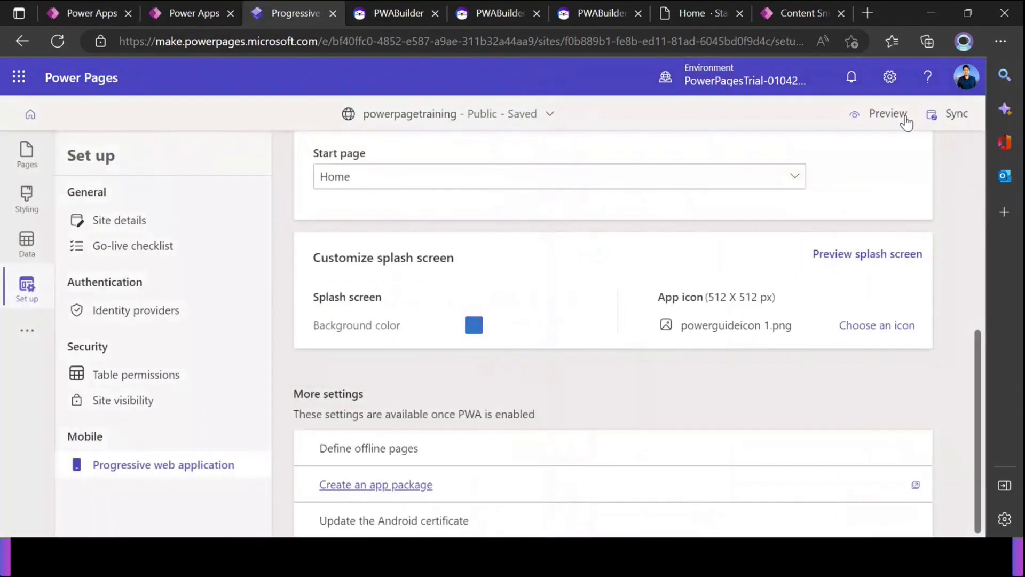
scroll(738, 283, "up", 7)
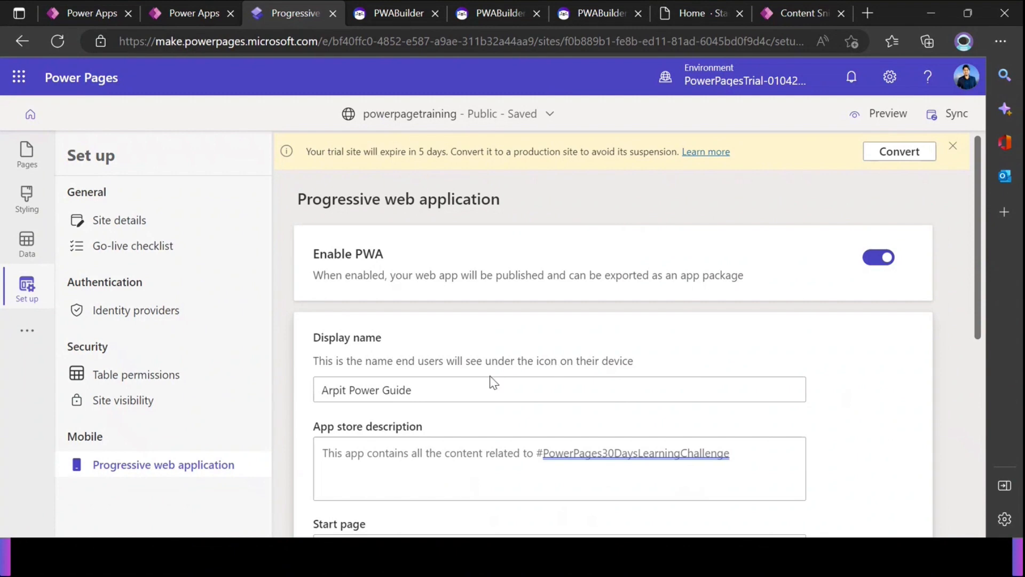
left_click(881, 122)
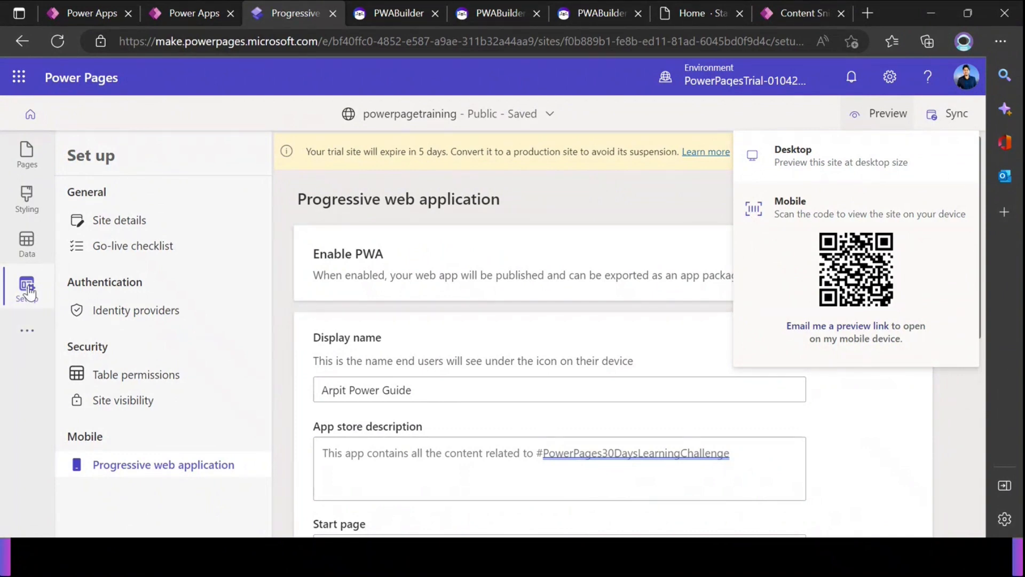
Locate the app package option in the progressive web application settings and switch to PWABuilder's list of store packages
left_click(139, 472)
scroll(434, 390, "down", 7)
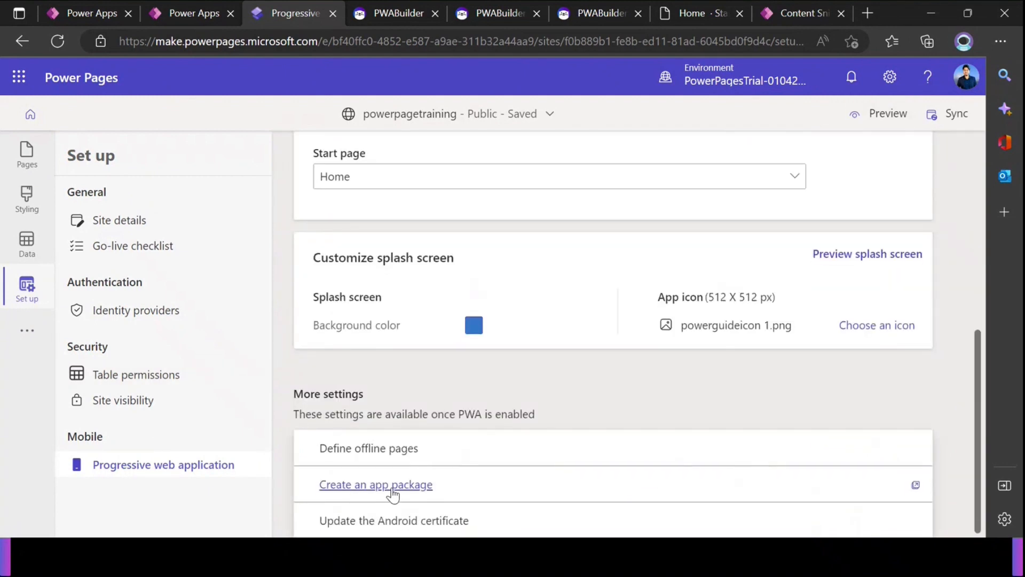
left_click(382, 12)
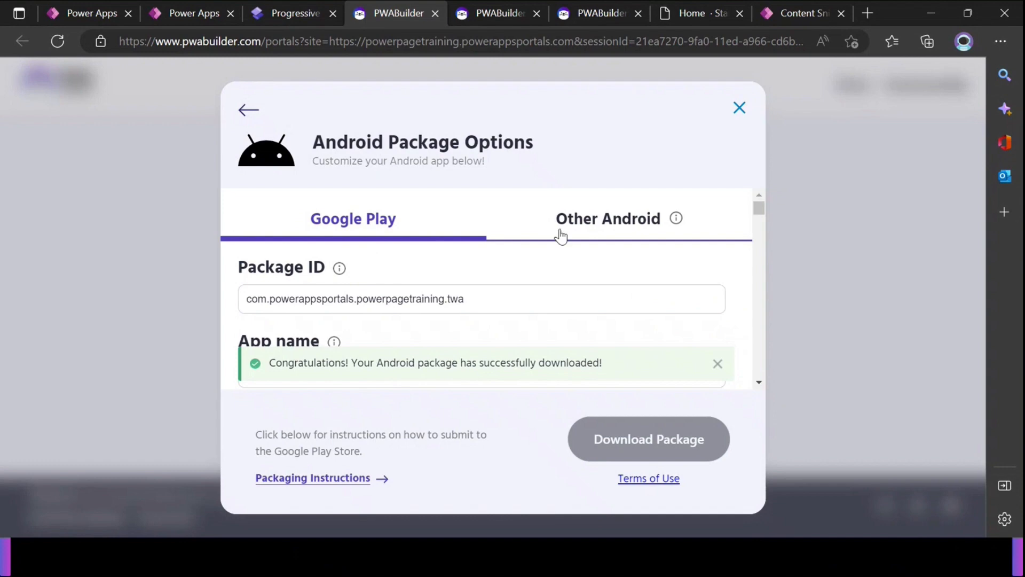
left_click(247, 113)
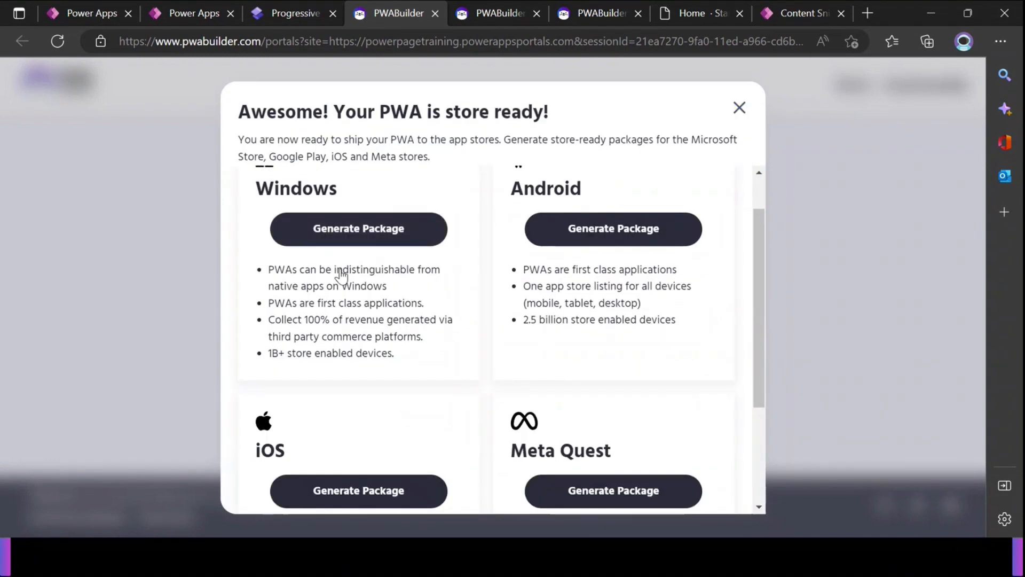
Review the Windows, Android, iOS and Meta Quest package types offered for the progressive web app
scroll(338, 270, "up", 1)
left_click_drag(257, 240, 362, 252)
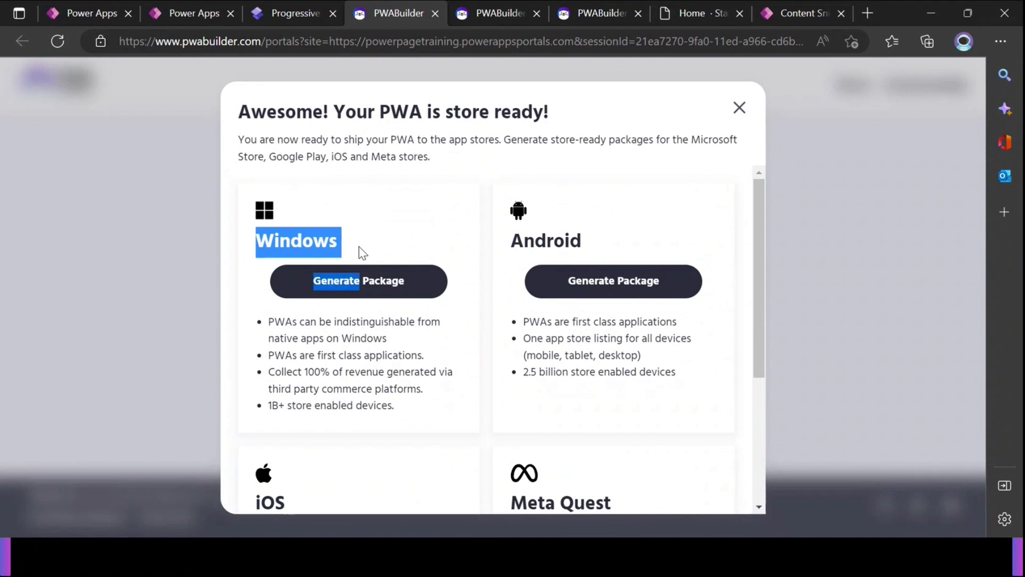
left_click(518, 235)
left_click_drag(521, 236, 611, 240)
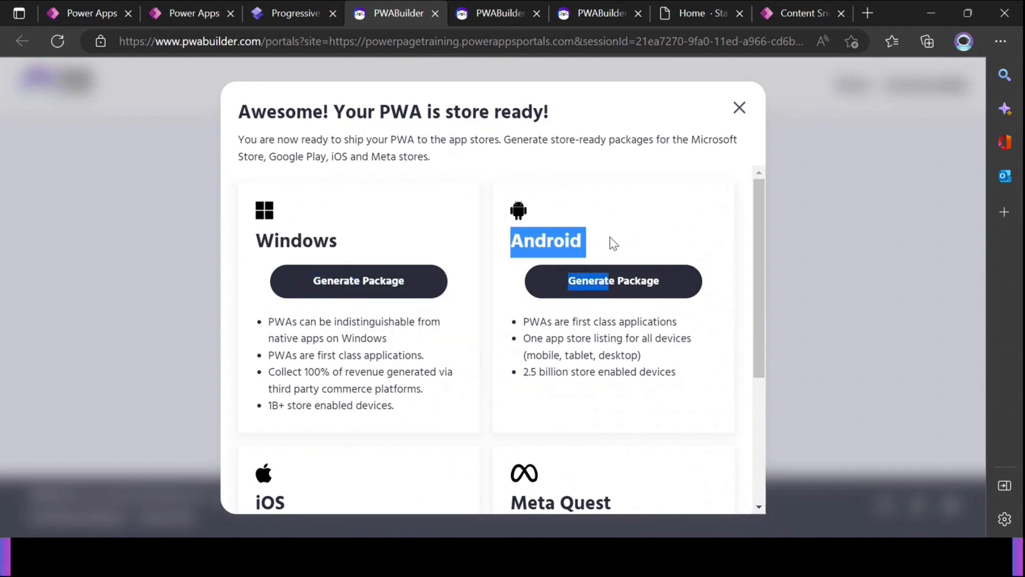
scroll(378, 261, "down", 4)
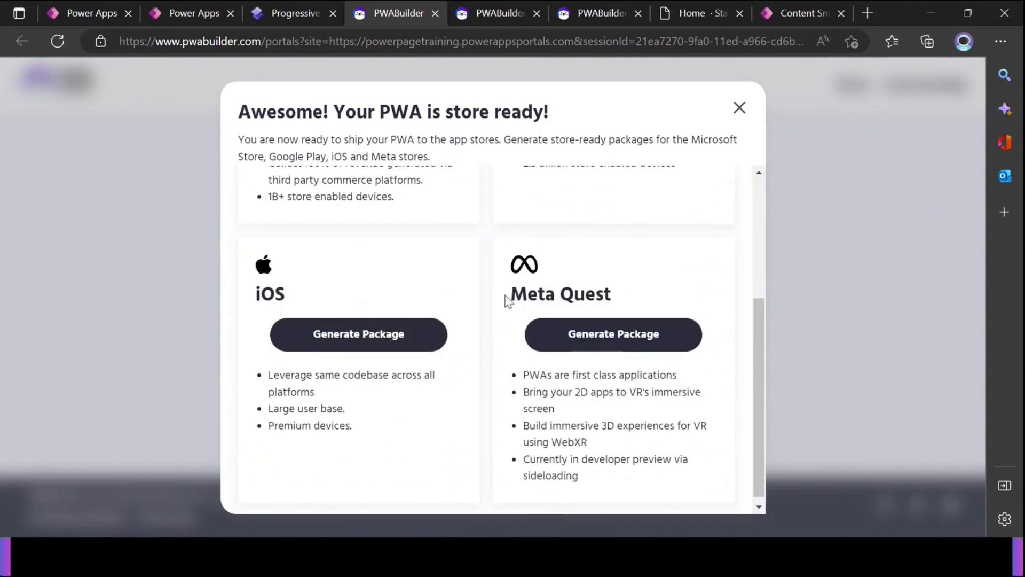
left_click_drag(508, 297, 661, 295)
scroll(440, 267, "down", 1)
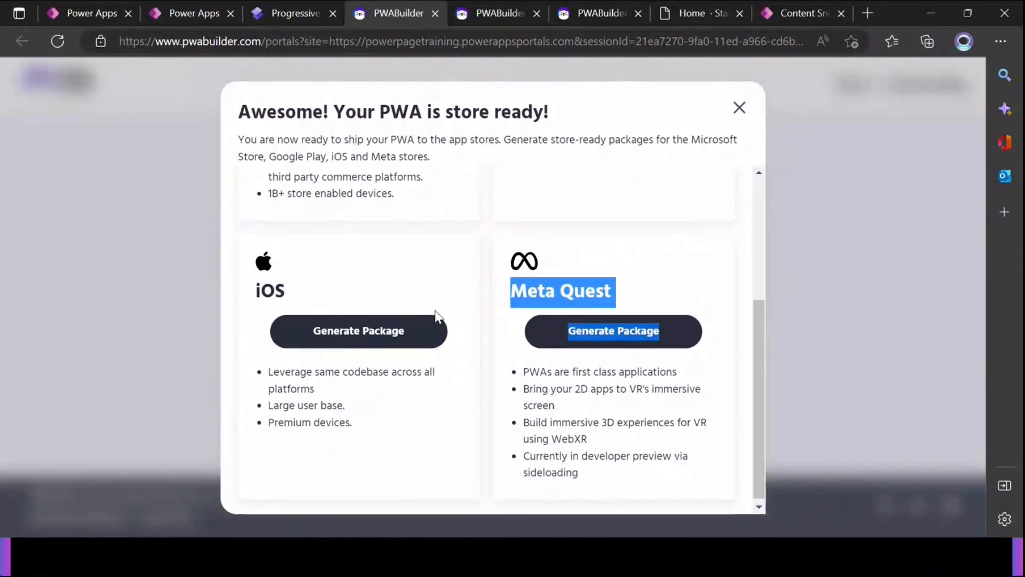
scroll(439, 273, "up", 4)
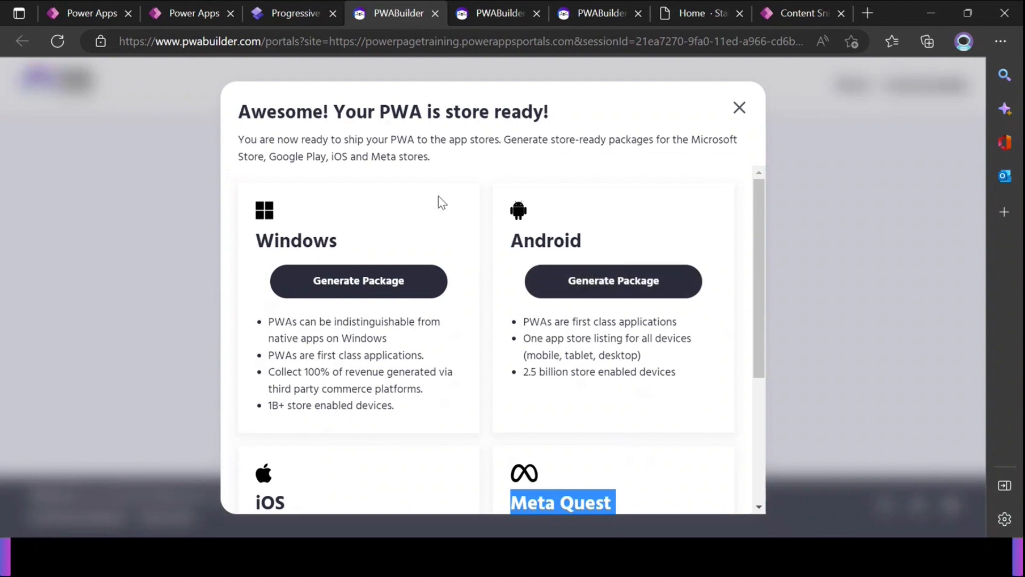
Look through PWABuilder's Google Play packaging guide up to its beginning and return to the store packages
left_click(500, 12)
scroll(533, 251, "up", 15)
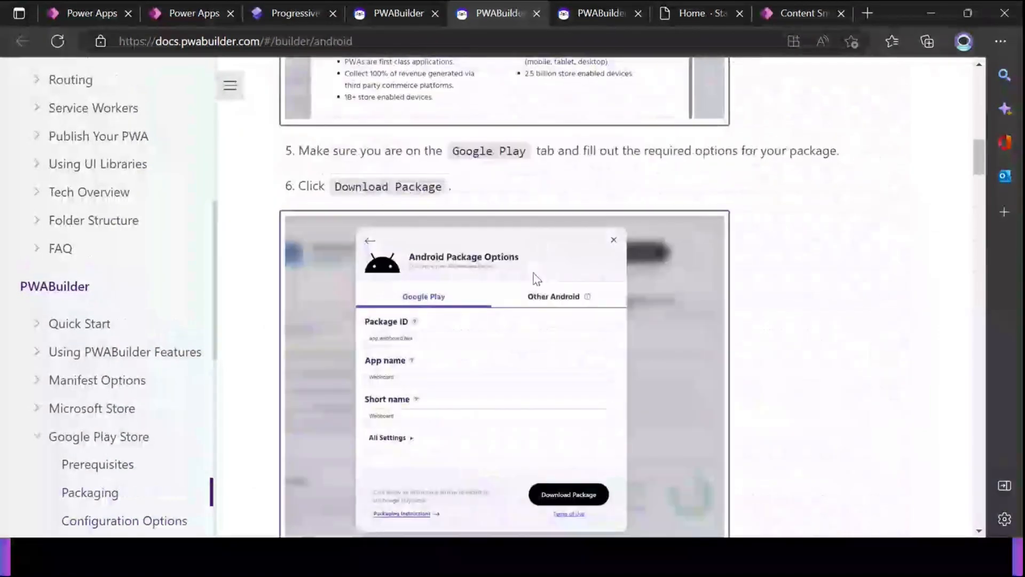
scroll(536, 278, "up", 10)
left_click(396, 13)
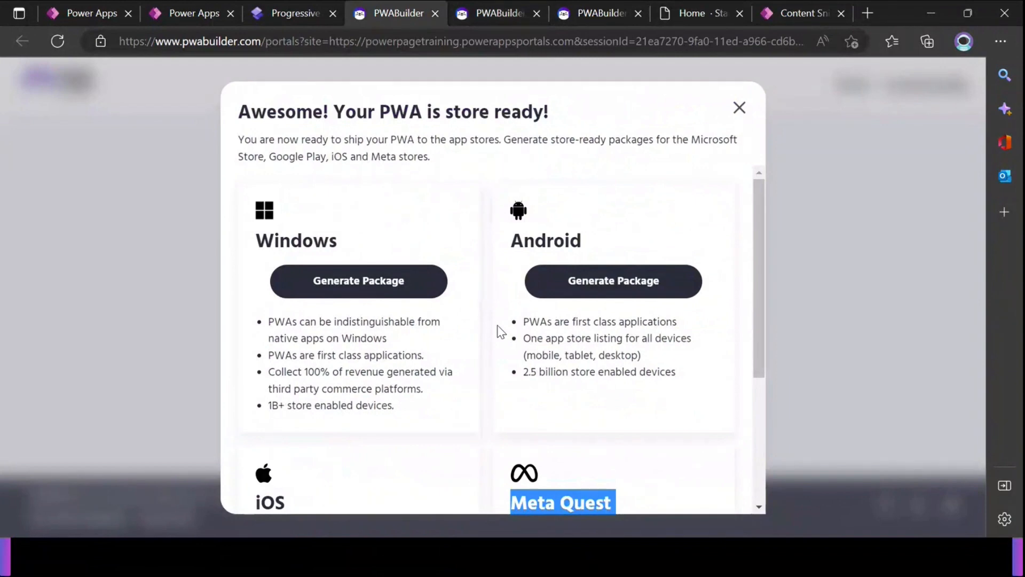
Open the Android package options and read the note about instructions for submitting to the Google Play Store
scroll(366, 337, "down", 2)
left_click_drag(257, 437, 488, 437)
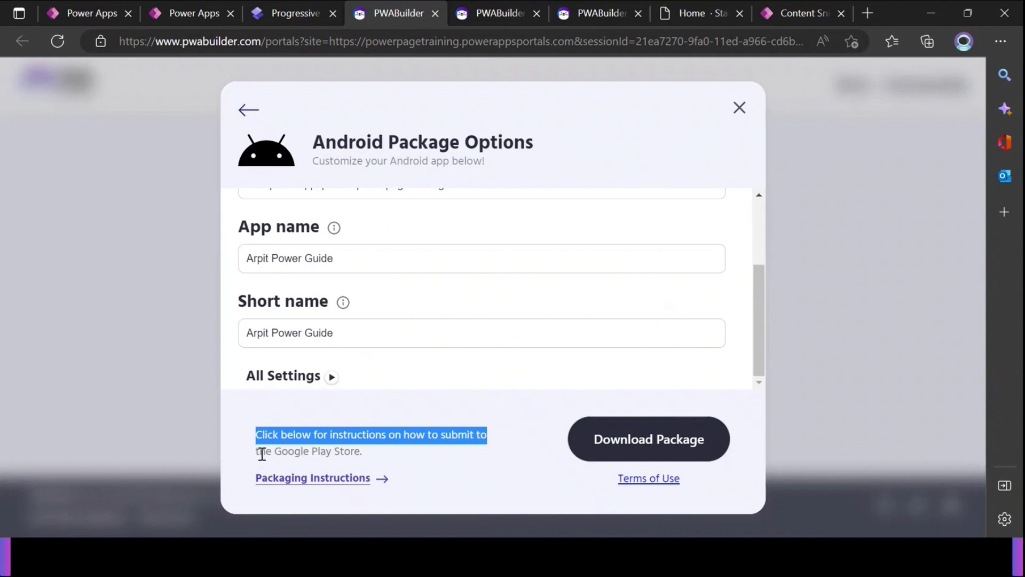
left_click_drag(259, 451, 376, 459)
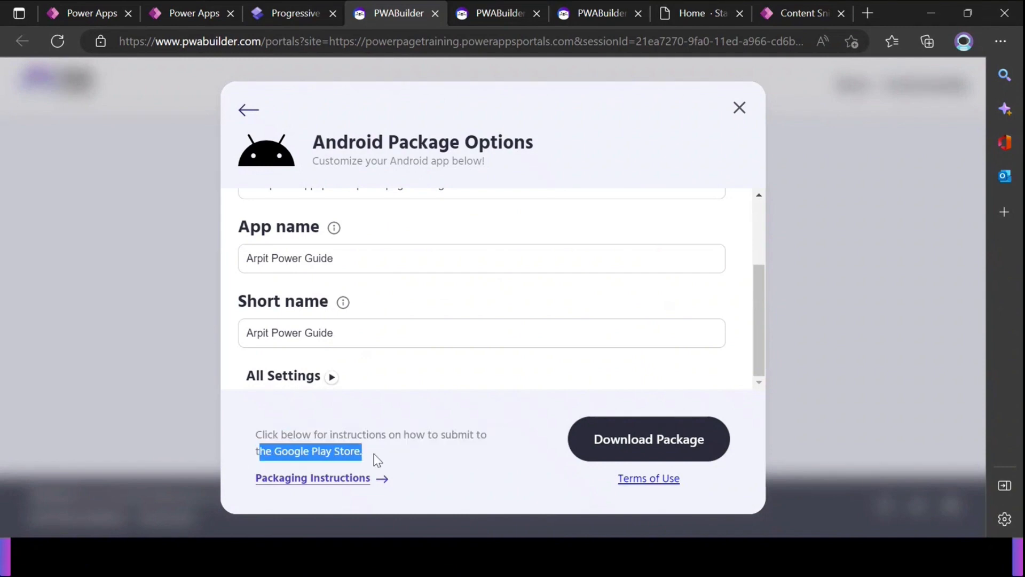
left_click(408, 470)
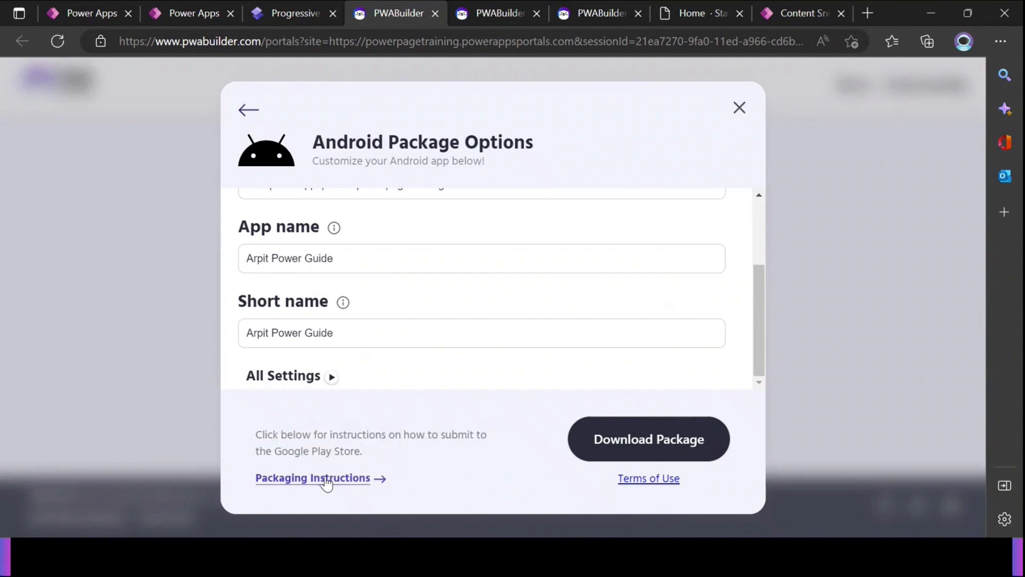
Read the prerequisites for publishing to the Google Play Store in the PWABuilder guide, including the Google developer account
left_click(493, 10)
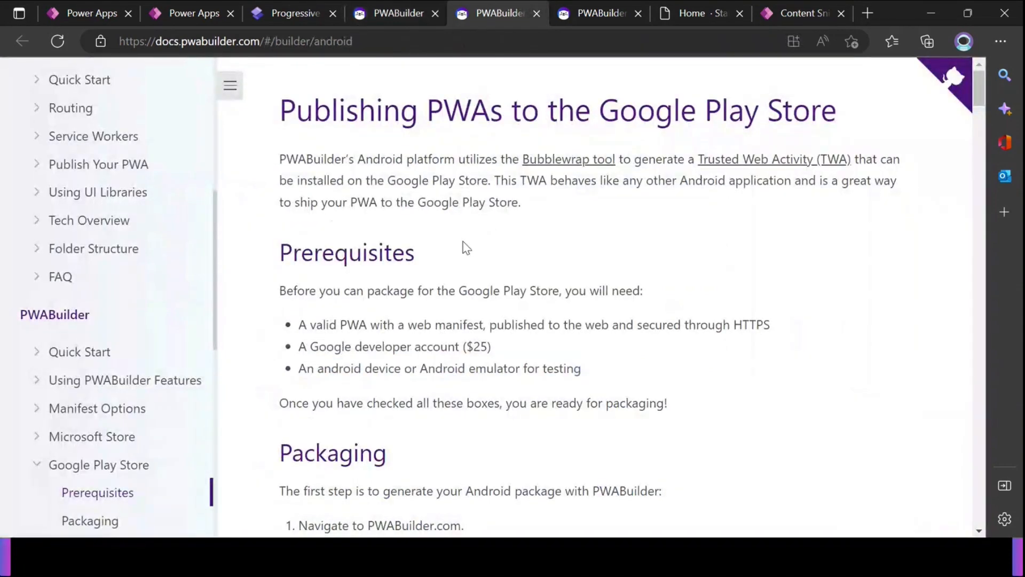
left_click_drag(278, 159, 468, 403)
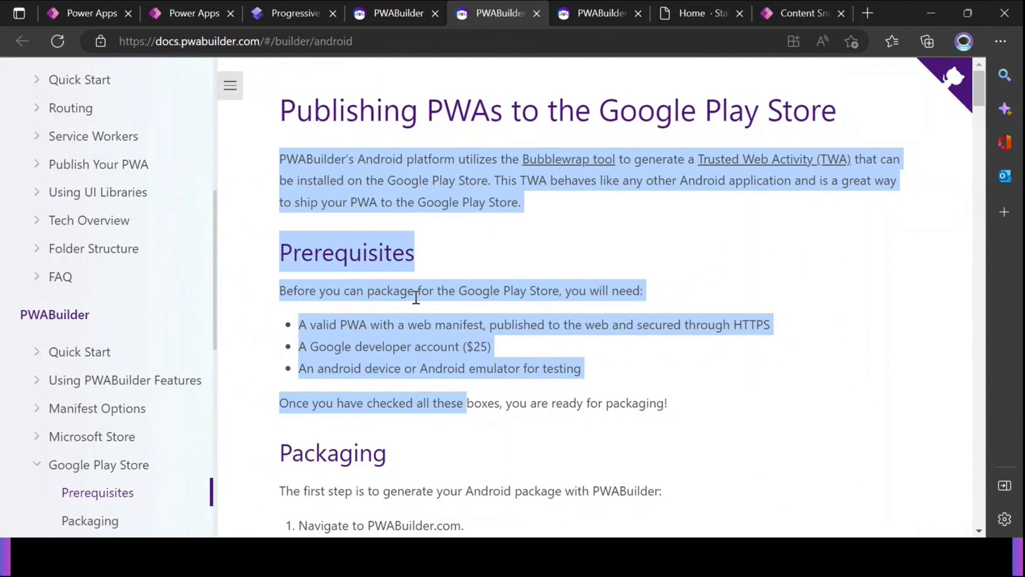
left_click(416, 297)
left_click_drag(297, 323, 617, 382)
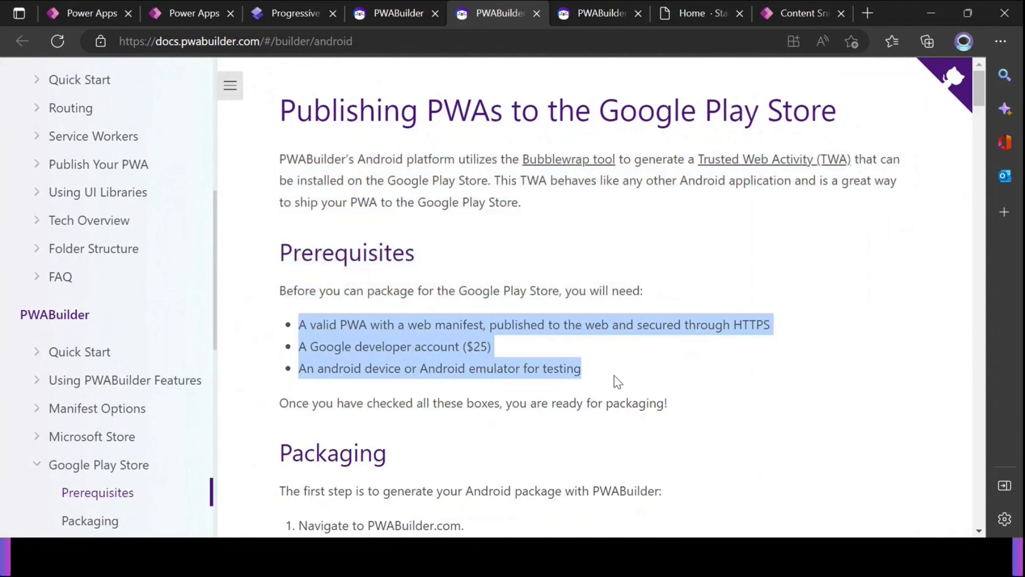
left_click(399, 223)
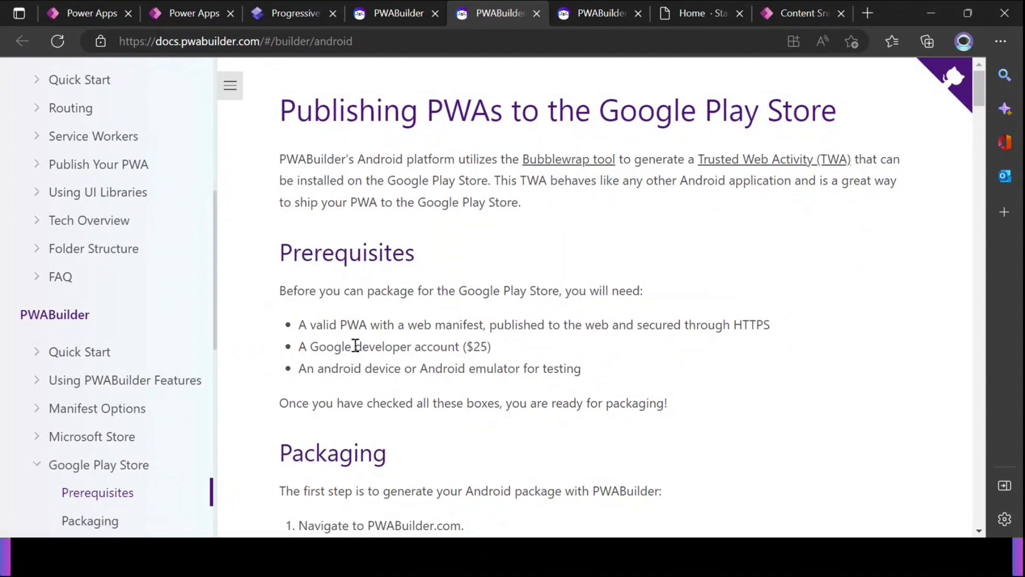
left_click_drag(312, 347, 495, 359)
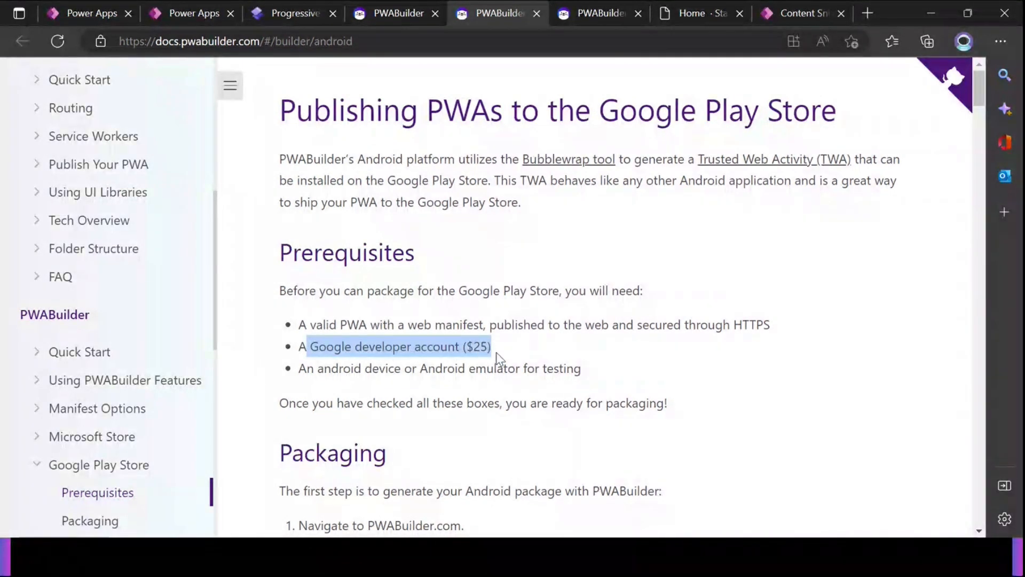
left_click(538, 383)
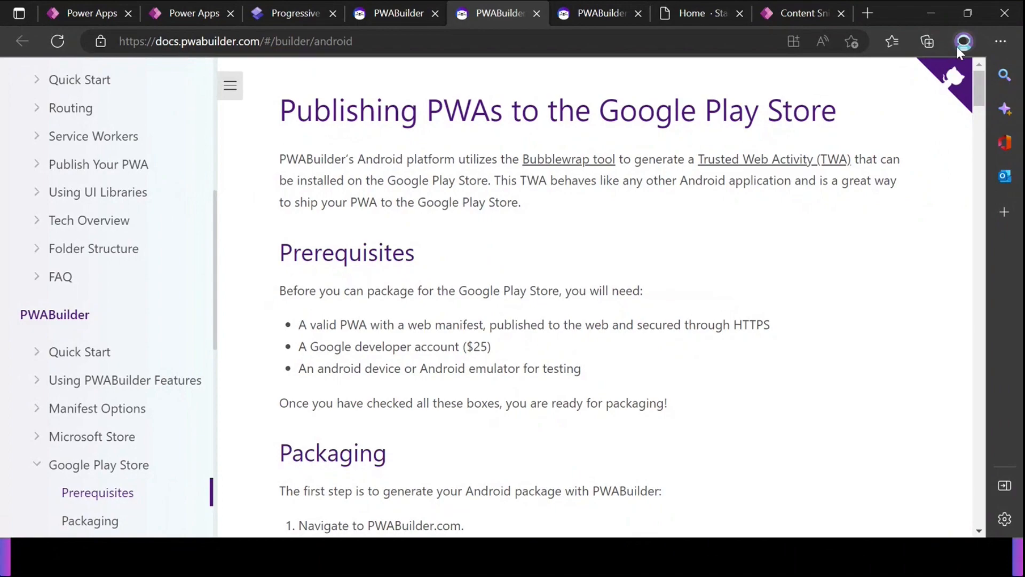
Switch to the Google Play Console developer sign-up window and check the developer registration fee
key("alt+Tab")
key("alt+Tab")
key("alt+Tab")
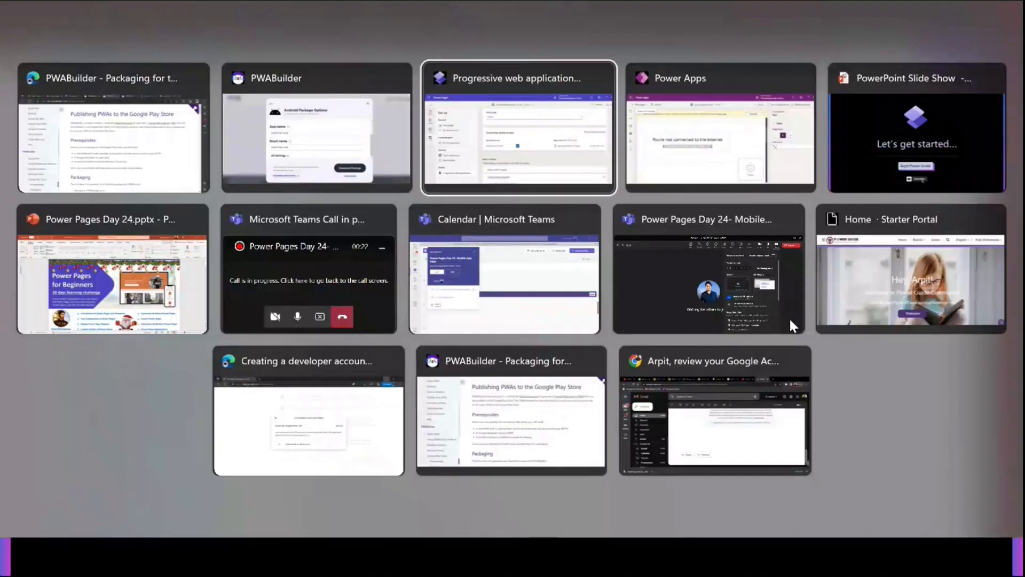
key("alt+Tab")
key("alt+Tab")
key("alt+Tab")
key("alt+Tab")
key("alt+Tab")
key("alt+Tab")
key("alt+Tab")
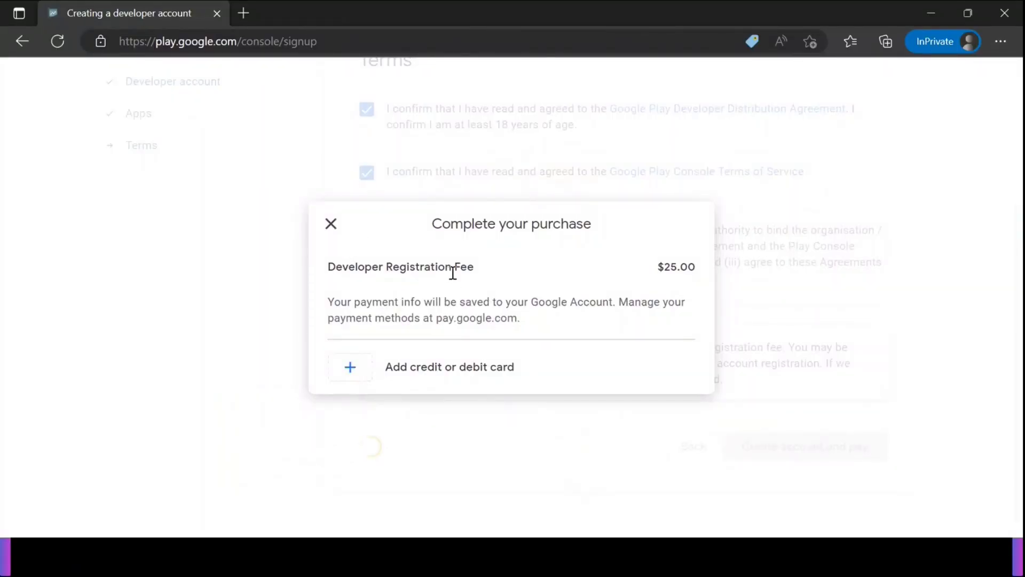
left_click_drag(658, 266, 692, 265)
Switch to the PowerPoint slide show showing the "Let's get started..." slide
key("alt+Tab")
key("alt+Tab")
key("alt+Tab")
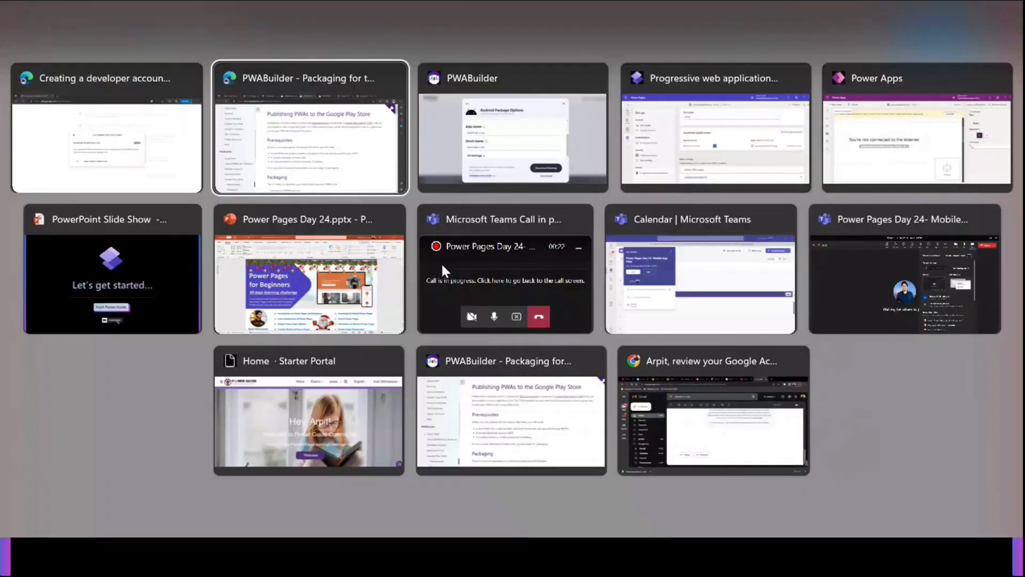
key("alt+Tab")
key("alt+Tab")
key("alt+Tab")
key("alt+Tab")
key("alt+Tab")
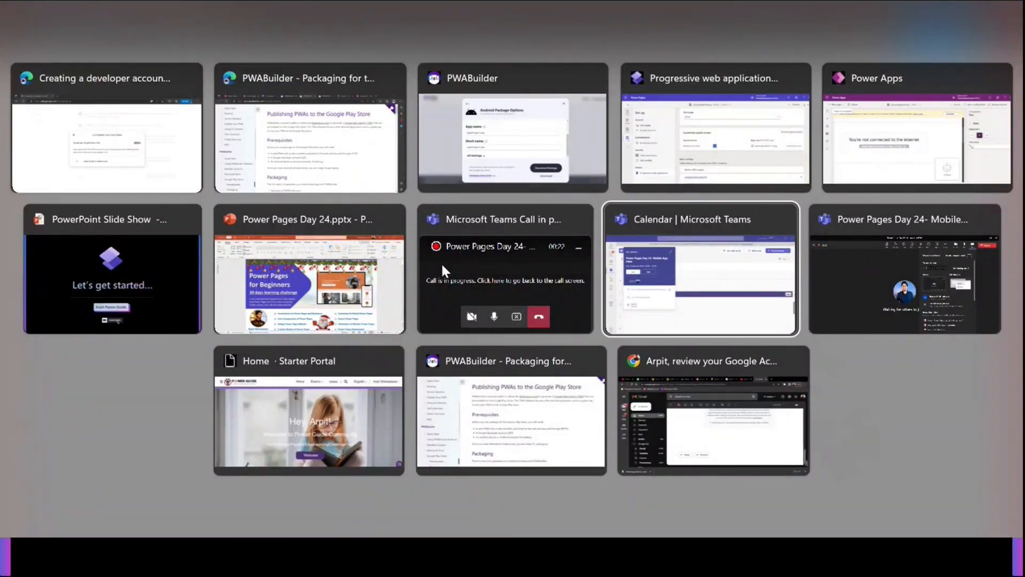
key("alt+Tab")
key("alt+Tab")
key("alt+Tab")
key("alt+Tab")
key("alt+Tab")
key("alt+Tab")
key("alt+Tab")
key("alt+Tab")
key("alt+Tab")
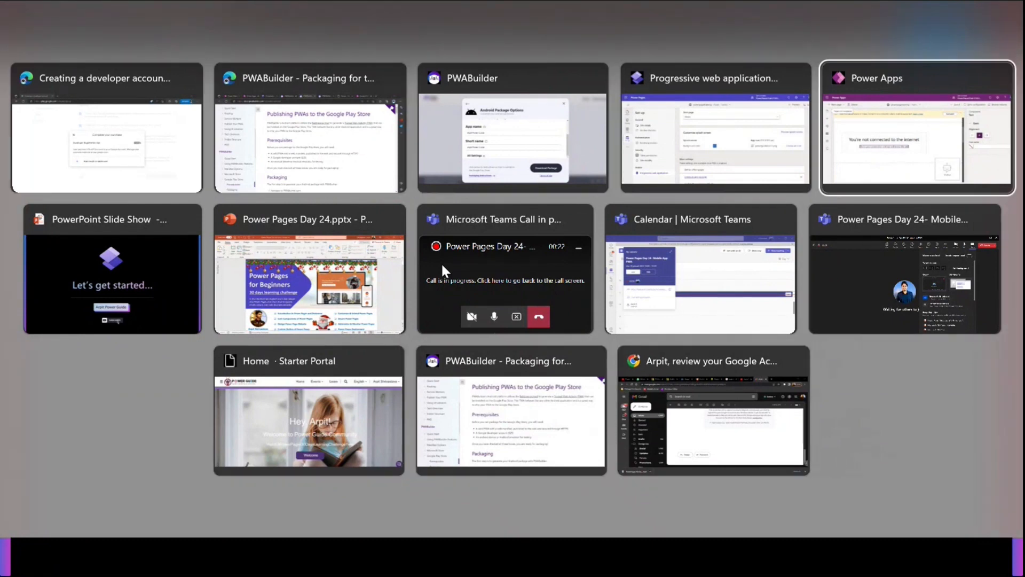
key("alt+Tab")
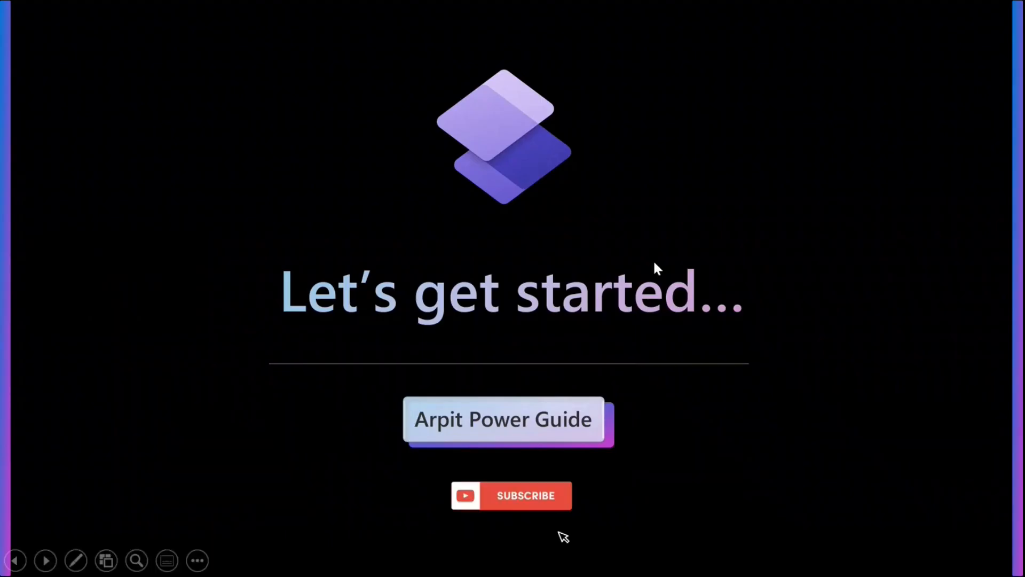